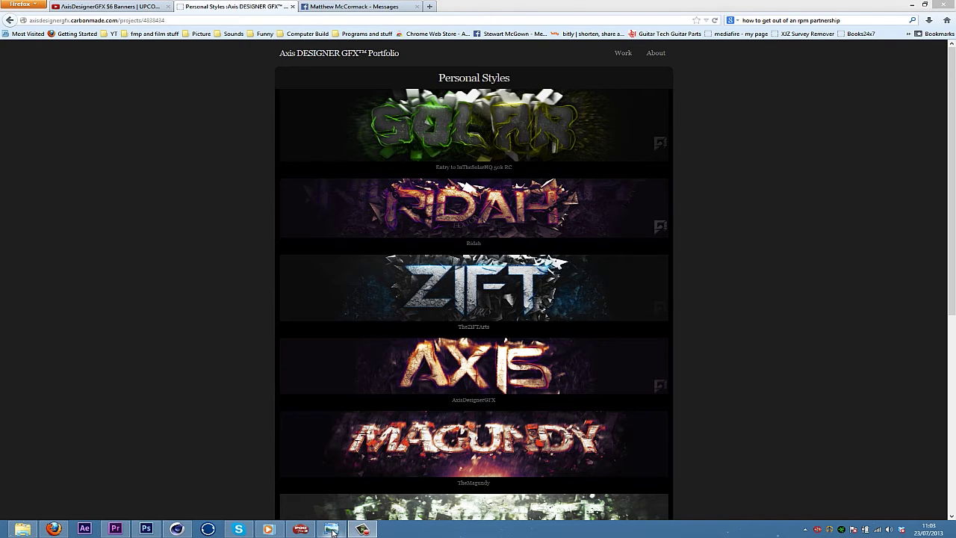
View the rendered AXIS image, then go back to the Axis portfolio's Personal Styles page in Firefox
mouse_move(333, 532)
left_click(345, 447)
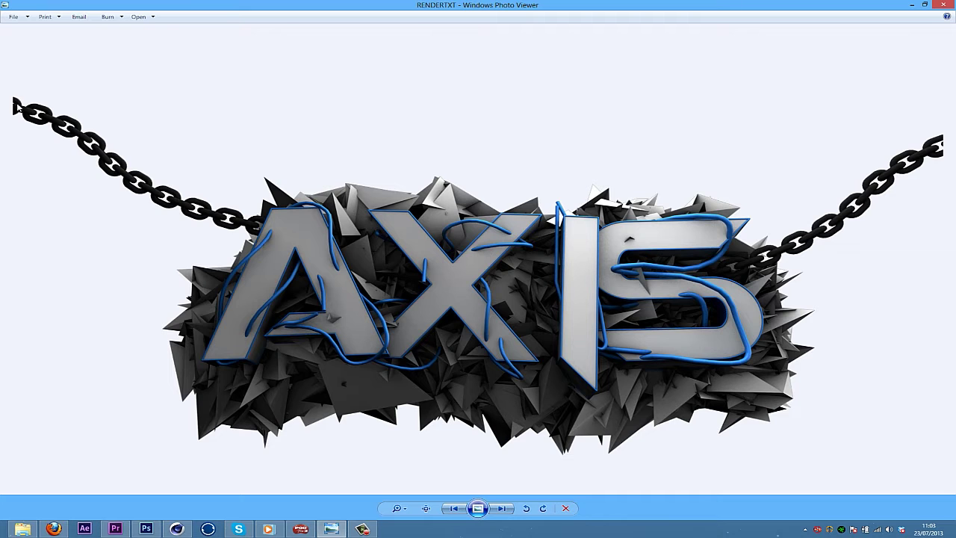
left_click(54, 528)
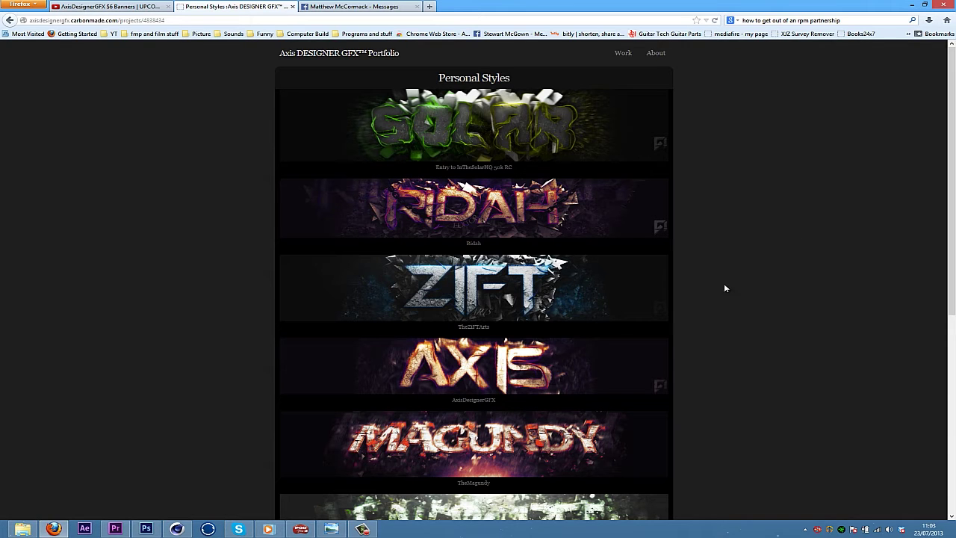
Scroll the portfolio page down until the ENERGIZED banner appears below MAGUNDY
mouse_move(952, 163)
left_mouse_down()
mouse_move(953, 218)
mouse_move(953, 150)
left_mouse_up()
scroll(474, 299, "down", 2)
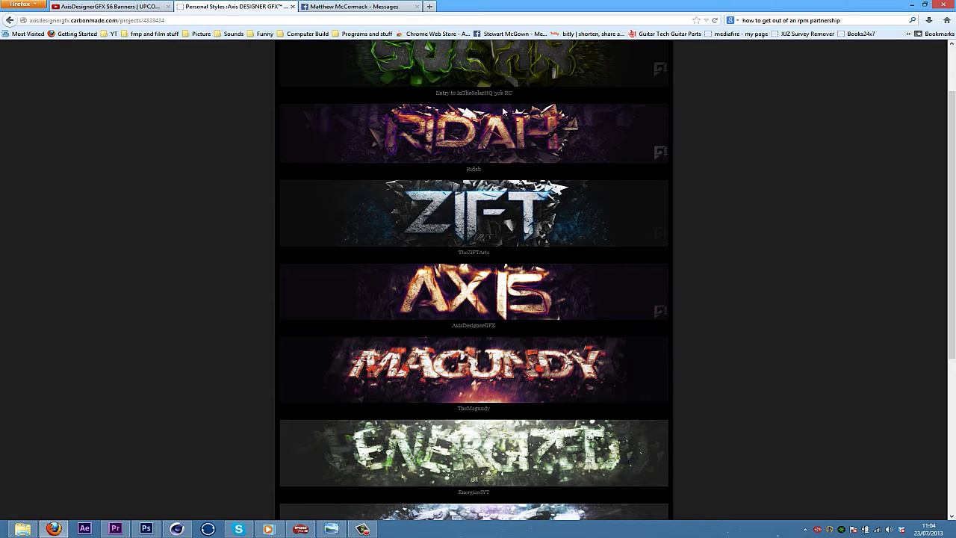
In the Giveaway lightroom scene, add a MoText object from the MoGraph menu
left_click(176, 529)
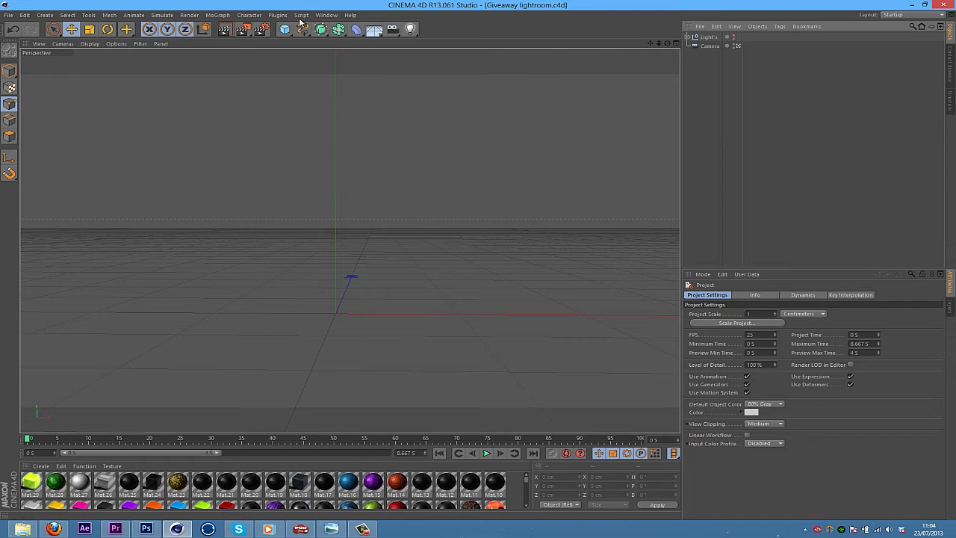
left_click(226, 16)
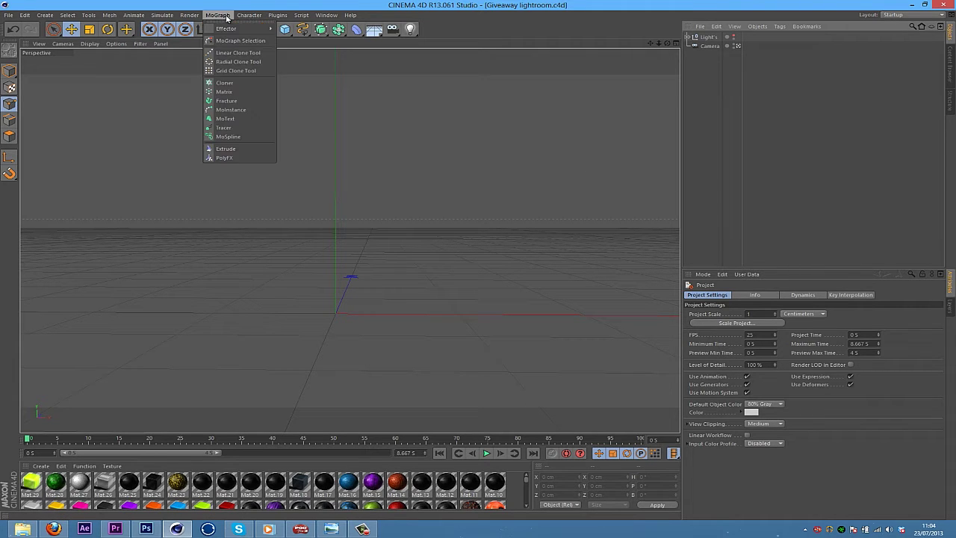
left_click(225, 118)
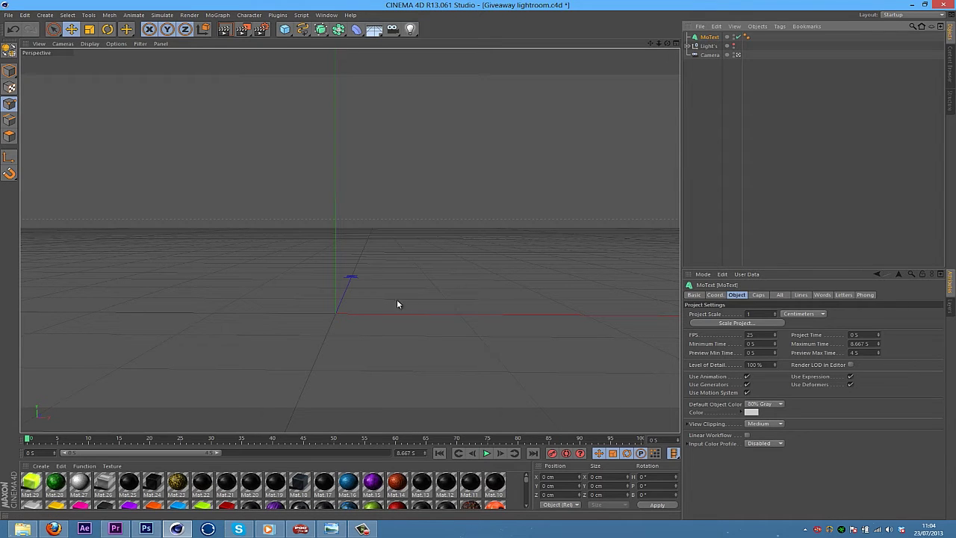
Replace the MoText placeholder word 'Text' with 'ZIFT'
left_click(737, 295)
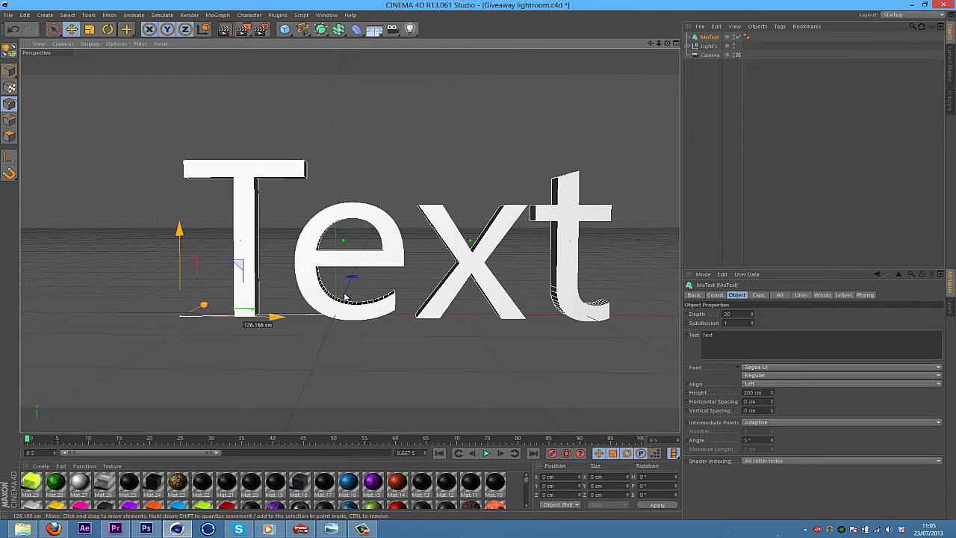
double_click(815, 340)
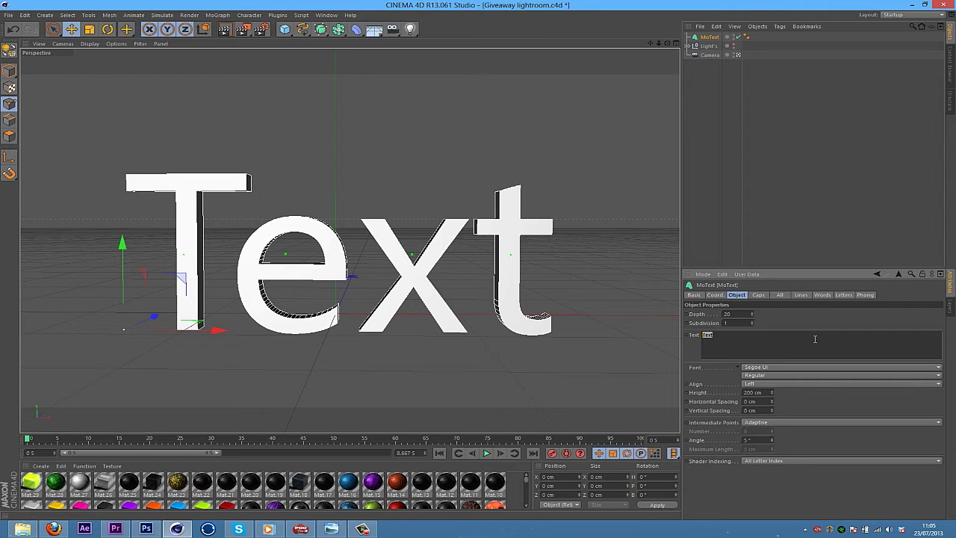
type("ZIFT")
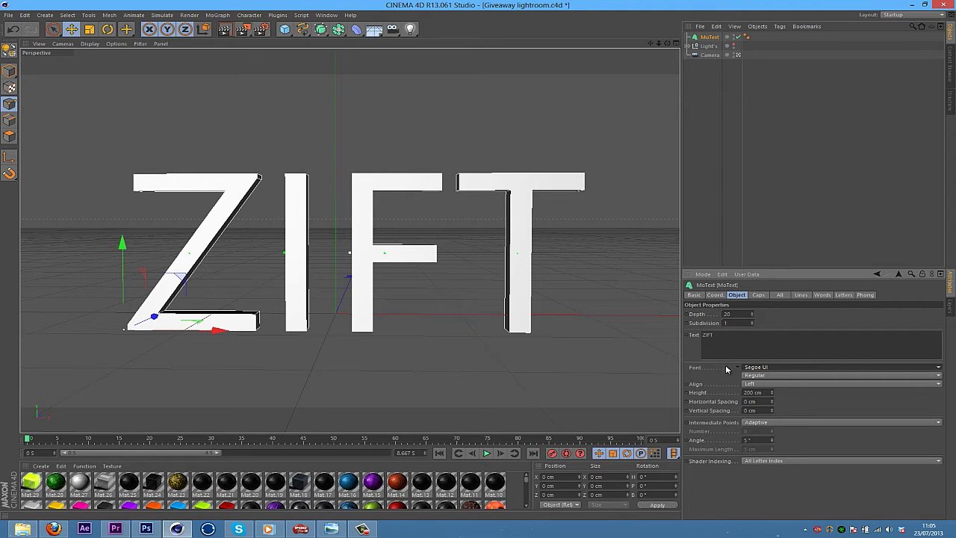
Set the ZIFT MoText font to Orion Pax and dolly the view closer
left_click(777, 367)
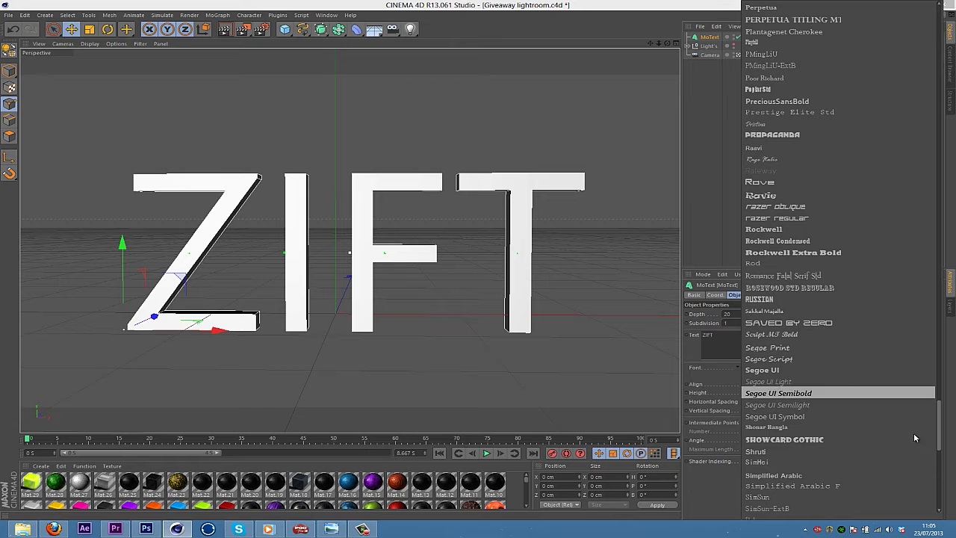
left_click_drag(941, 423, 946, 375)
scroll(946, 375, "down", 1)
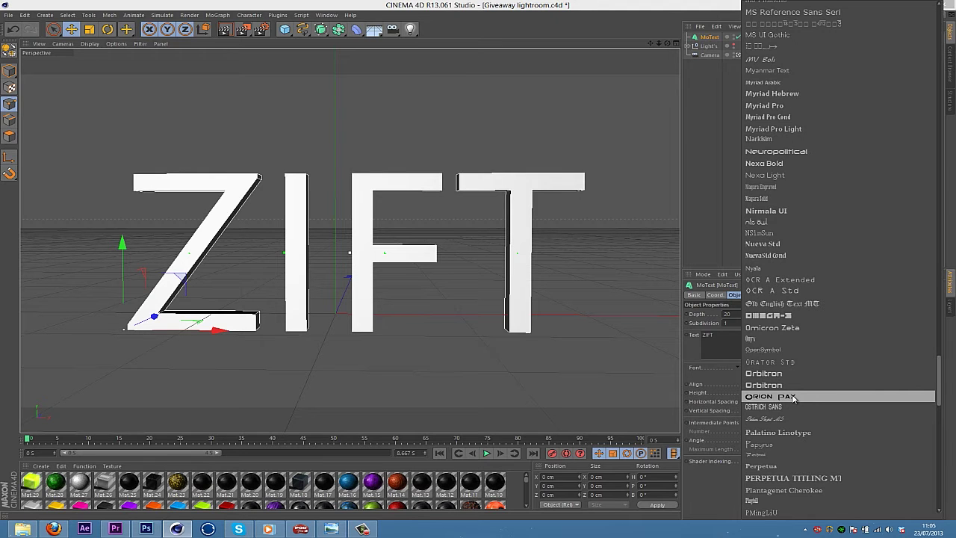
left_click(793, 398)
right_click_drag(546, 292, 503, 281)
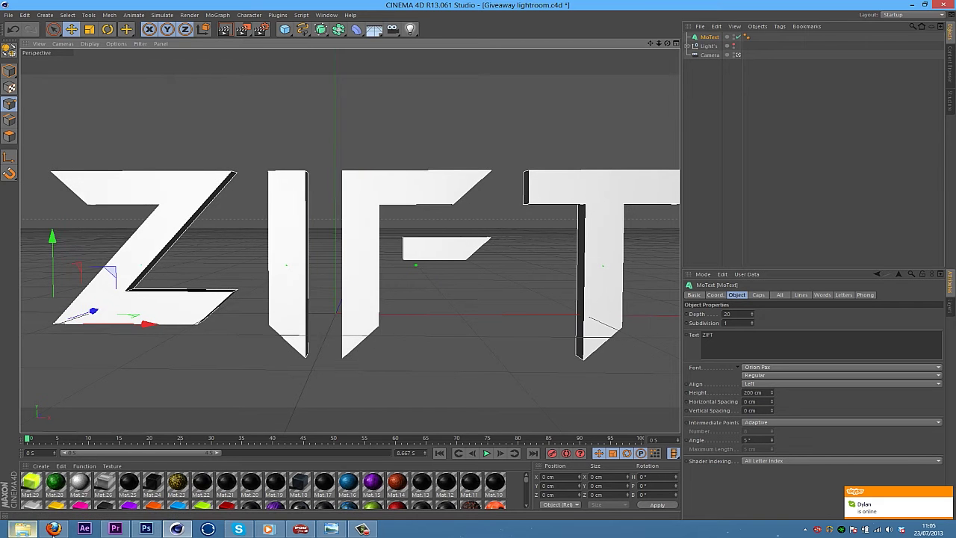
Compare against the portfolio page and AXIS render, then return to the ZIFT scene
left_click(53, 528)
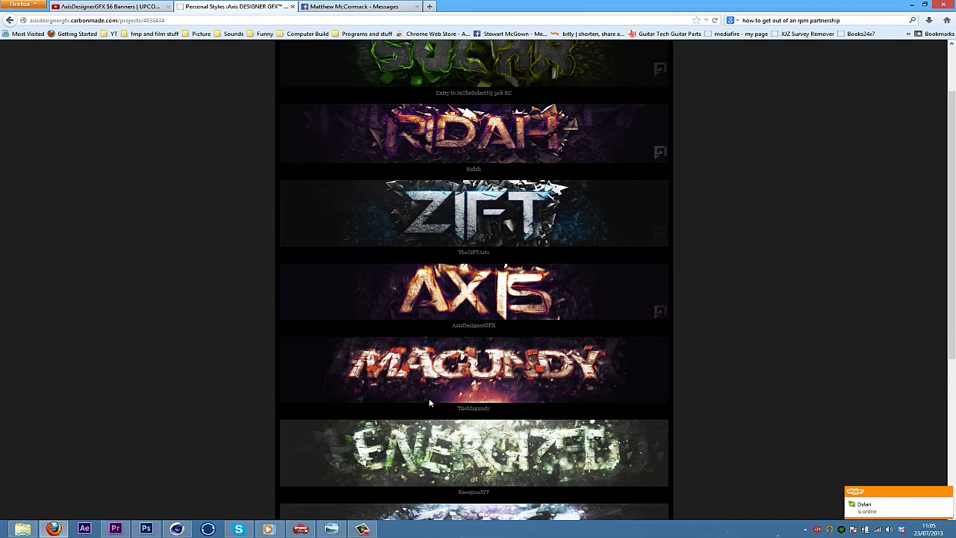
left_click(331, 529)
left_click(331, 529)
left_click(172, 527)
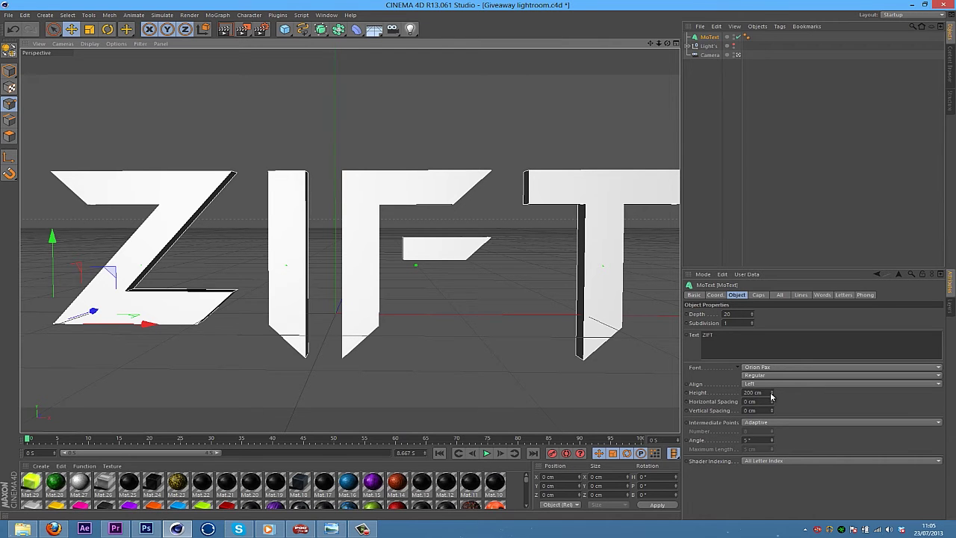
Shorten the letters, tighten horizontal spacing to -23 cm, centre ZIFT, and set depth to 60
left_click_drag(775, 393, 777, 384)
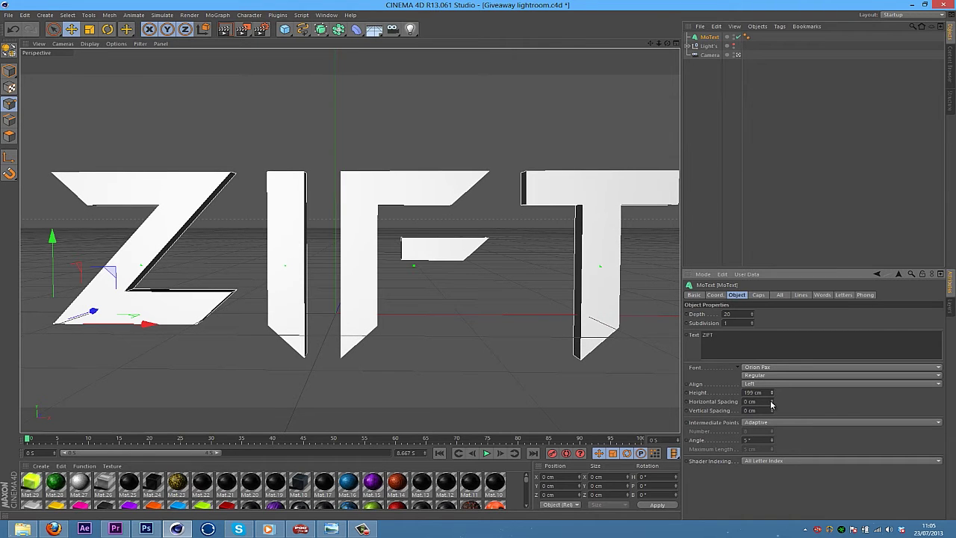
left_click_drag(773, 404, 773, 402)
mouse_move(381, 277)
left_mouse_down()
mouse_move(407, 271)
mouse_move(387, 271)
left_mouse_up()
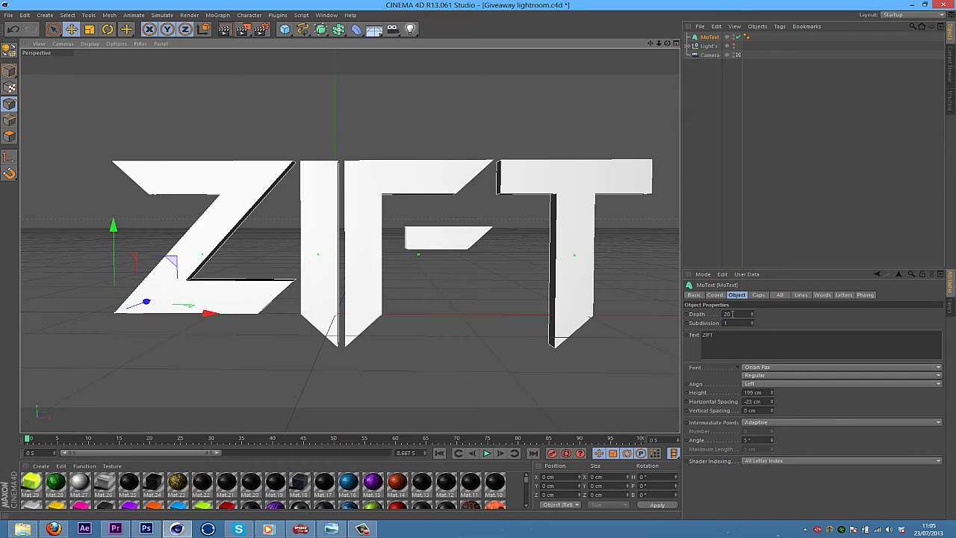
type("60")
key("Return")
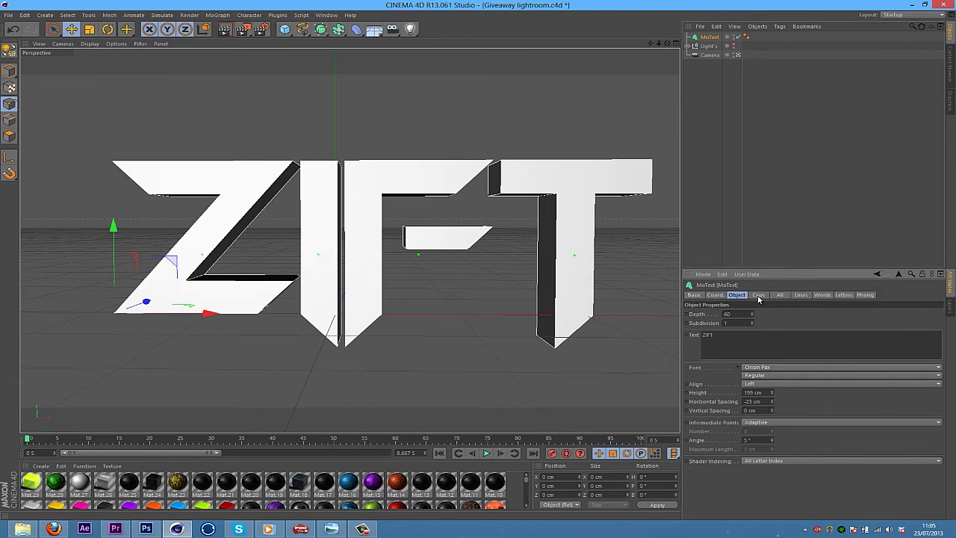
Set both the Start and End caps of the ZIFT MoText to Fillet Cap
left_click(758, 295)
left_click(781, 315)
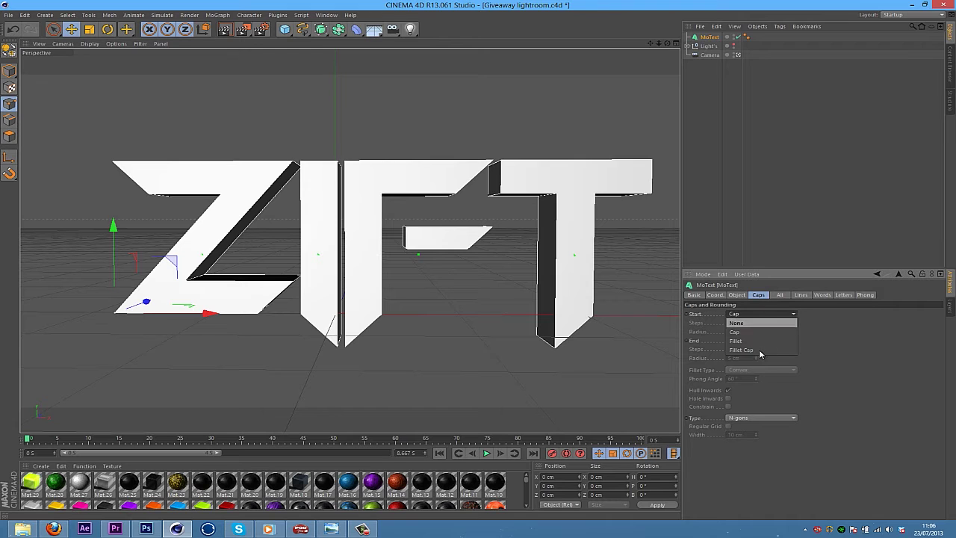
left_click(758, 351)
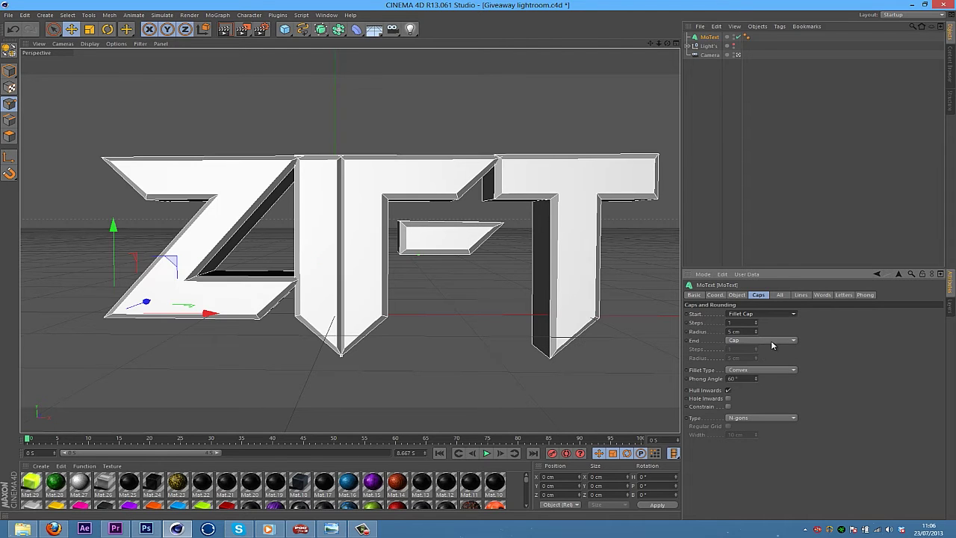
left_click(773, 341)
left_click(757, 376)
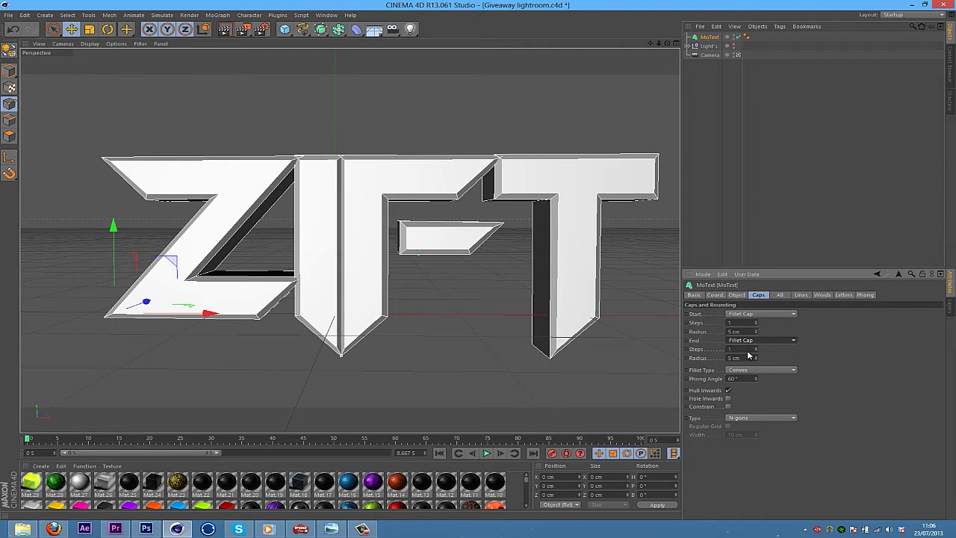
Give both the start and end fillet caps a 1 cm radius
double_click(742, 358)
type("1")
double_click(741, 331)
type("1")
key("Return")
left_click(763, 214)
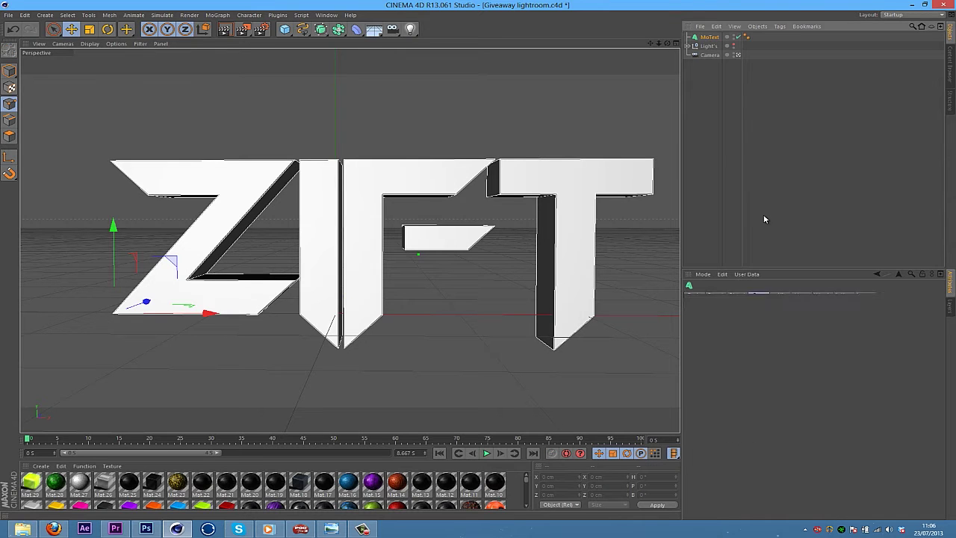
left_click(708, 37)
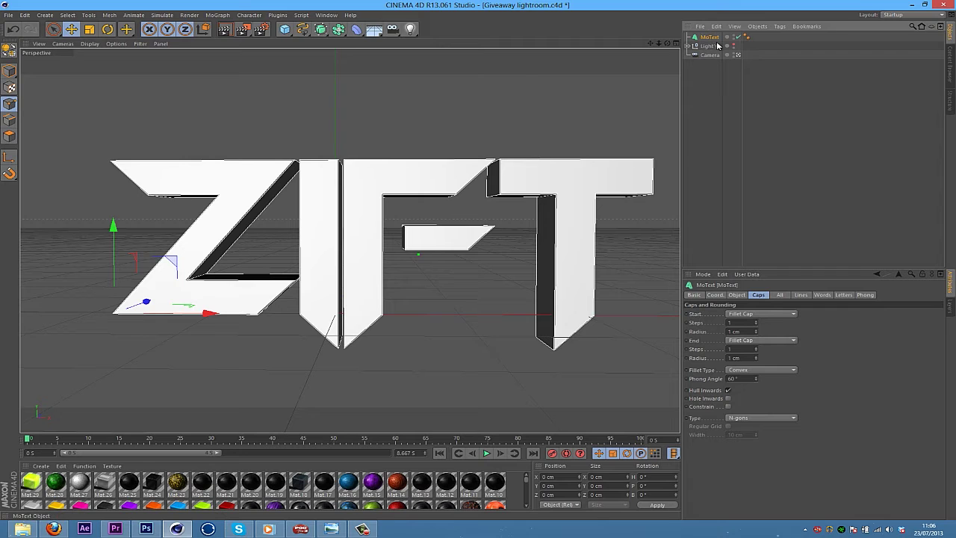
Add a Random effector to the ZIFT letters from the MoGraph Effector menu
left_click(218, 15)
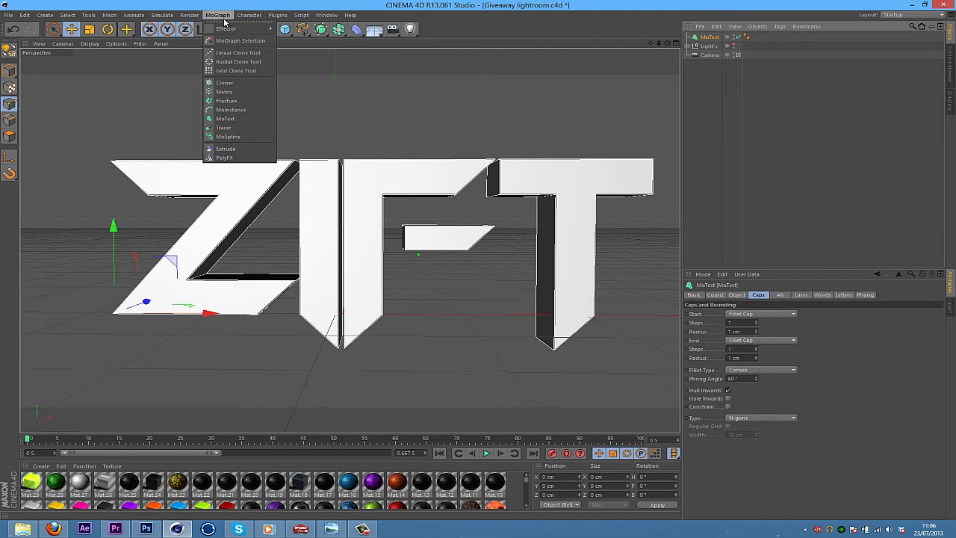
left_click(217, 15)
left_click(225, 15)
mouse_move(230, 29)
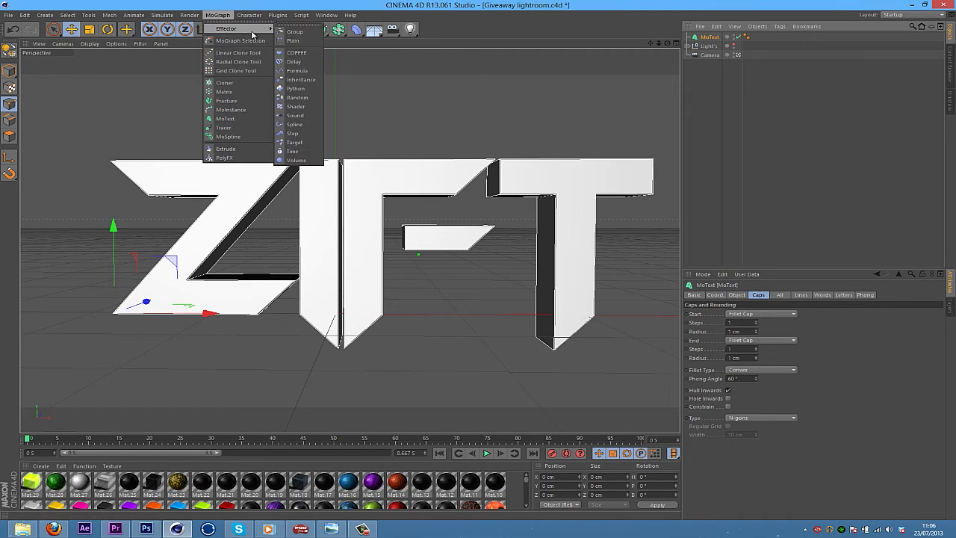
left_click(298, 97)
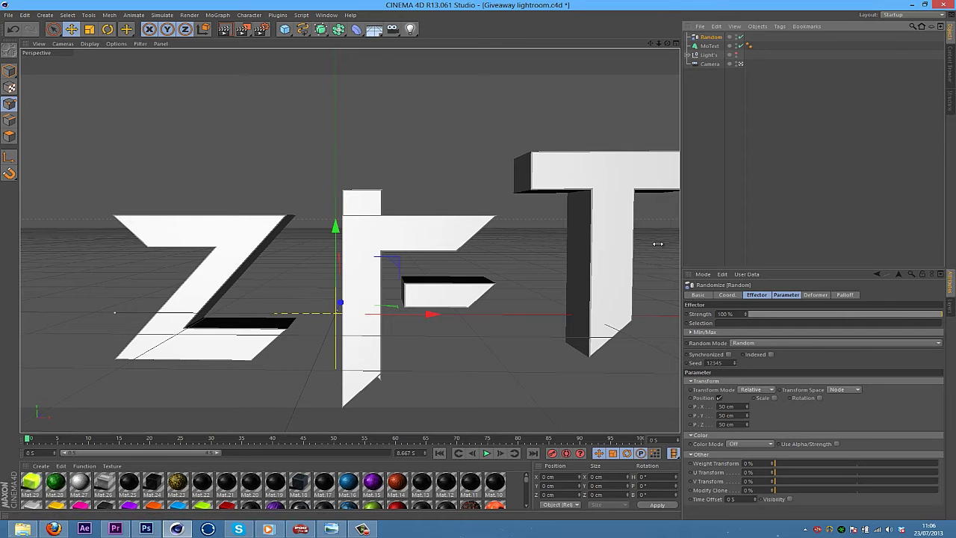
Set the Random effector's P.X, P.Y and P.Z position offsets to 1 cm
left_click(785, 295)
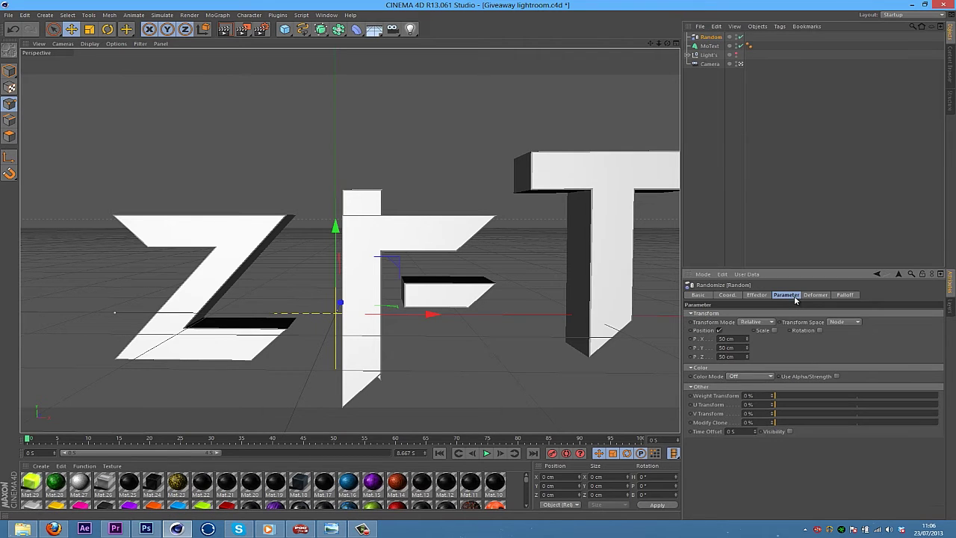
double_click(741, 340)
type("1")
key("Tab")
type("1")
key("Tab")
type("1")
left_click(700, 367)
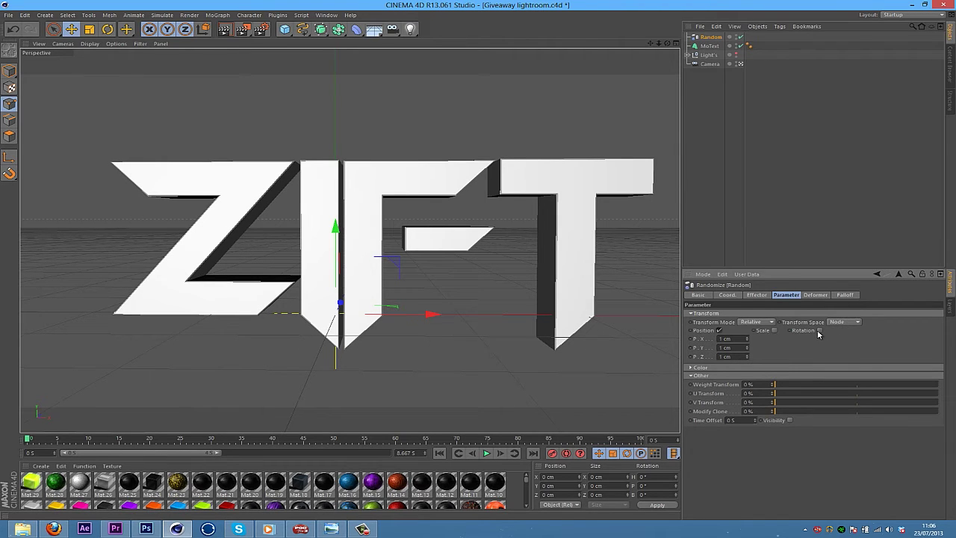
Enable random rotation and drag the heading and P.X values toward 10° and -4 cm
left_click(820, 330)
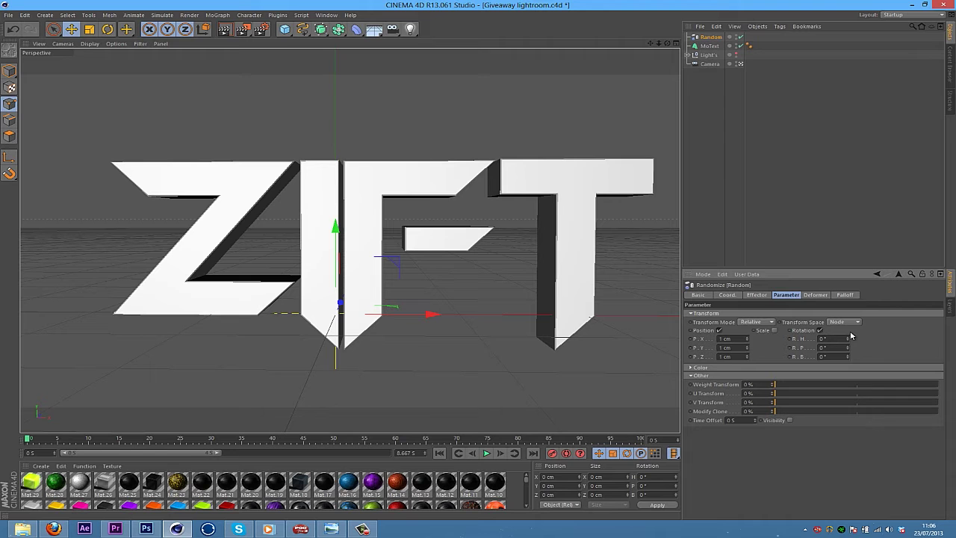
mouse_move(849, 343)
left_mouse_down()
mouse_move(853, 324)
mouse_move(850, 394)
mouse_move(859, 314)
mouse_move(843, 380)
mouse_move(847, 348)
left_mouse_up()
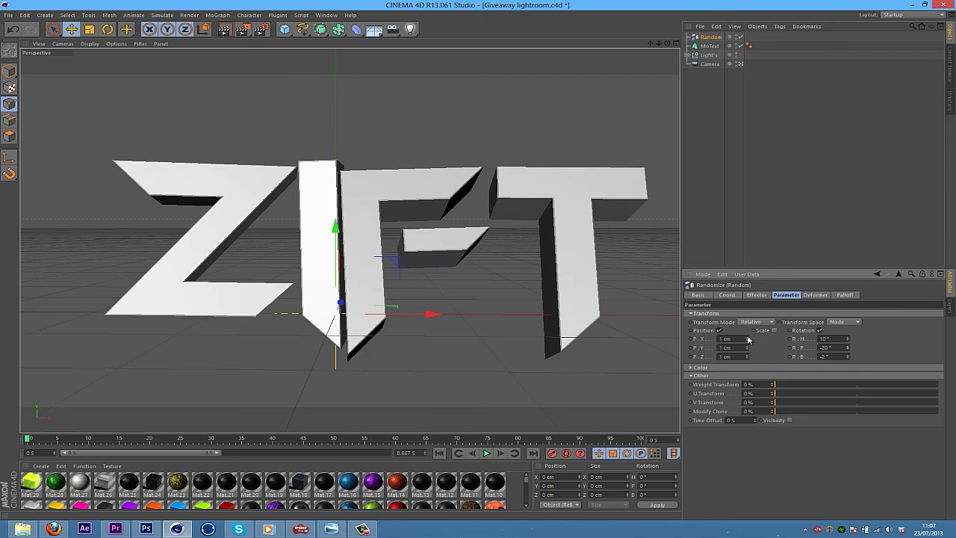
left_click_drag(748, 340, 748, 366)
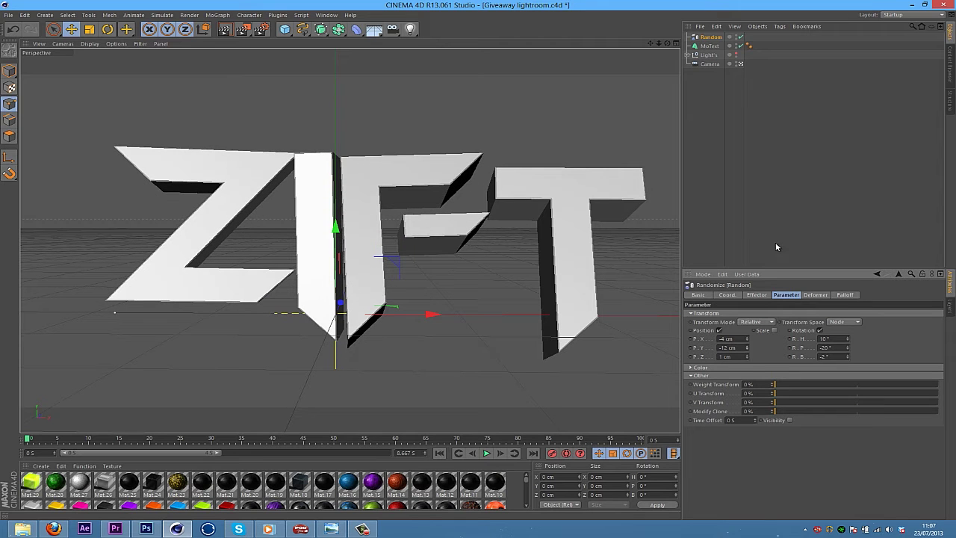
Duplicate the MoText and nest the copy, MoText.1, inside a new Atom Array
left_click(709, 45)
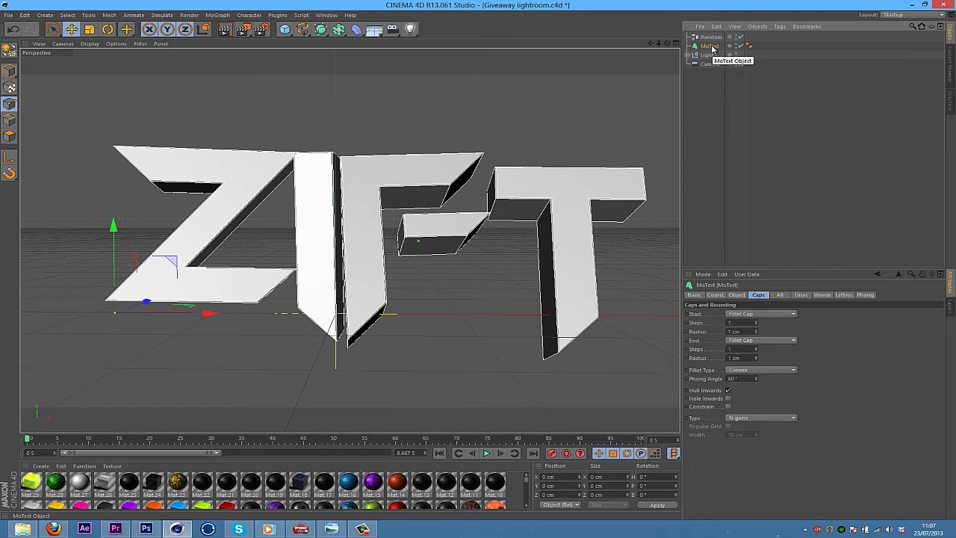
key("ctrl+c")
key("ctrl+v")
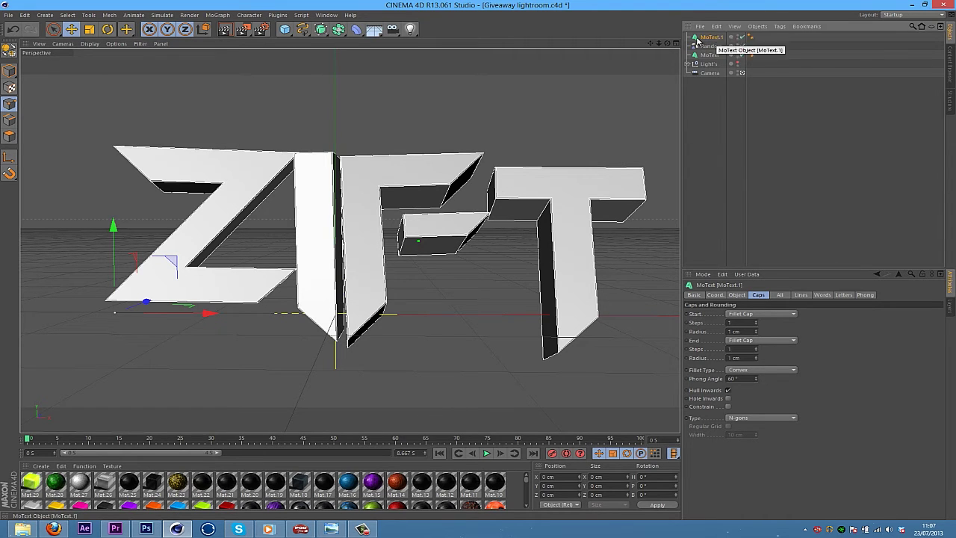
left_click(337, 31)
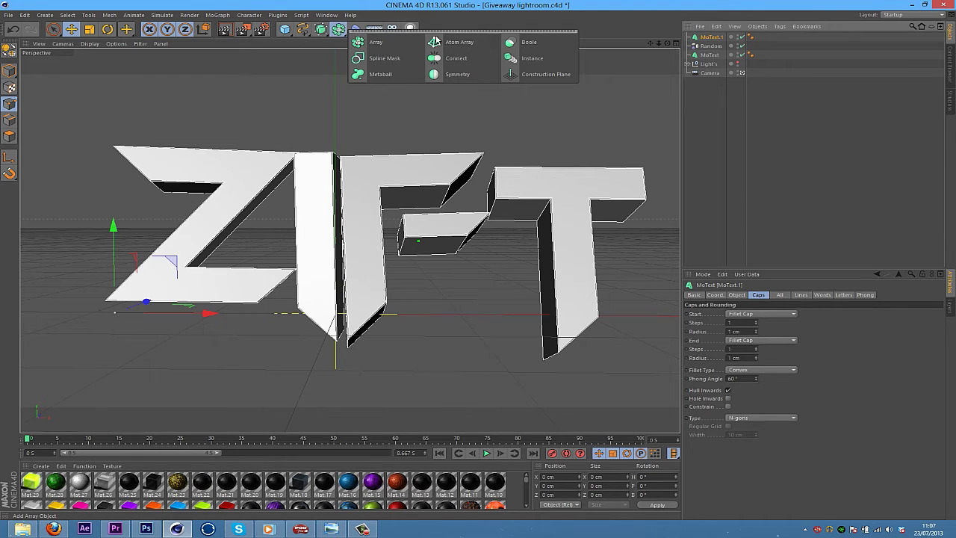
left_click(454, 43)
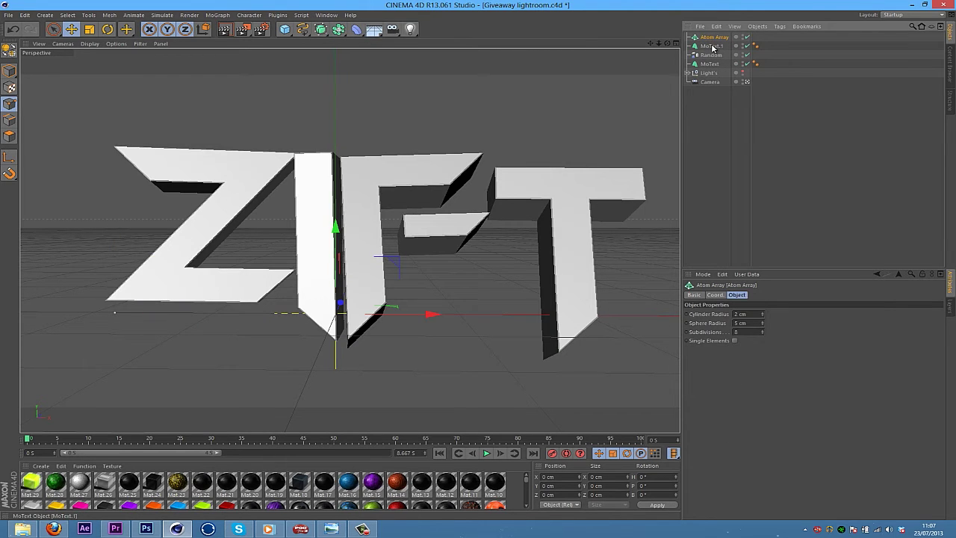
left_click_drag(711, 45, 713, 37)
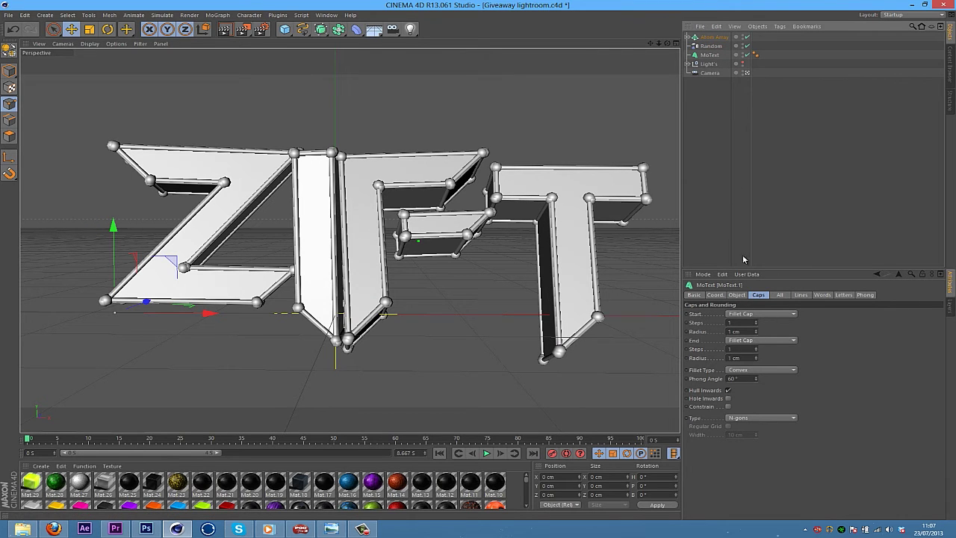
left_click(708, 37)
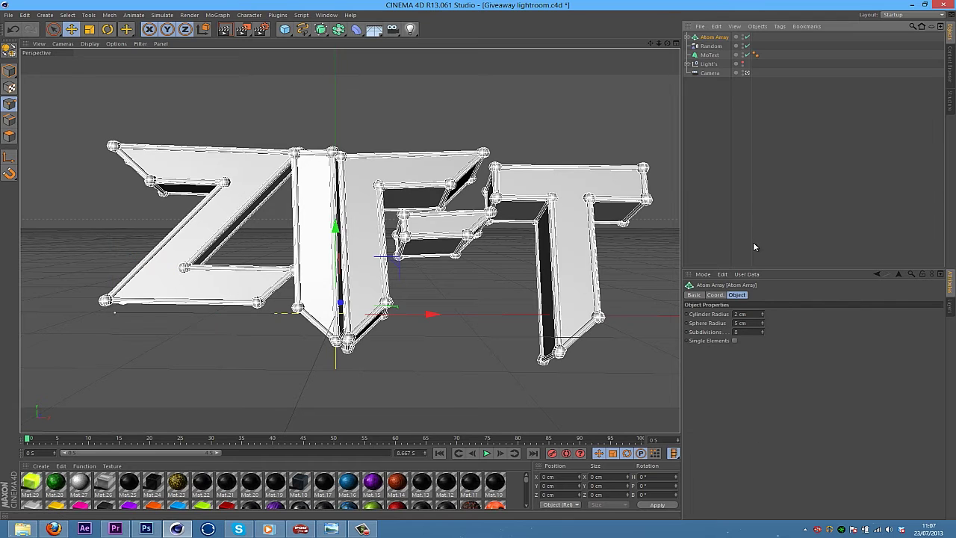
Lower the Atom Array's radius values to about 1 cm for thin outlines
left_click(750, 323)
type("1")
key("Return")
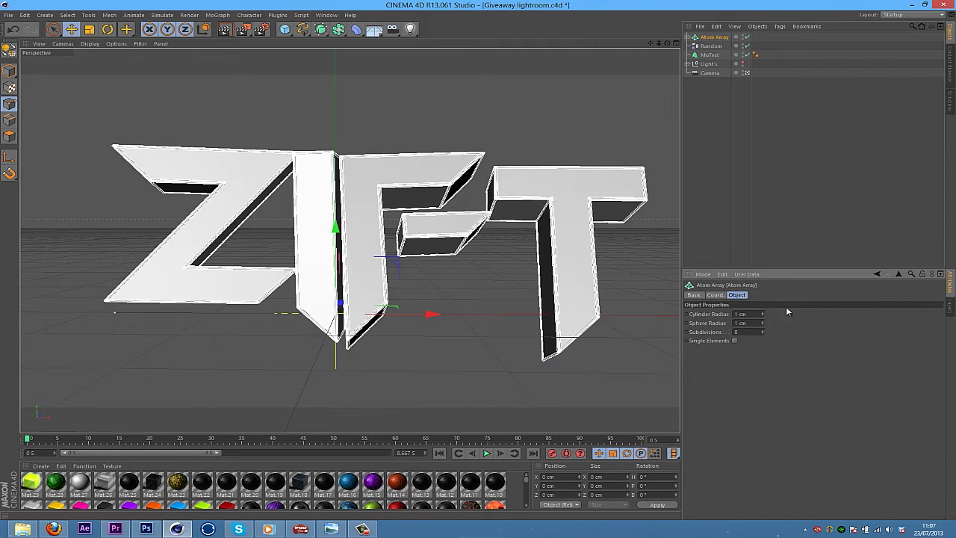
left_click(709, 203)
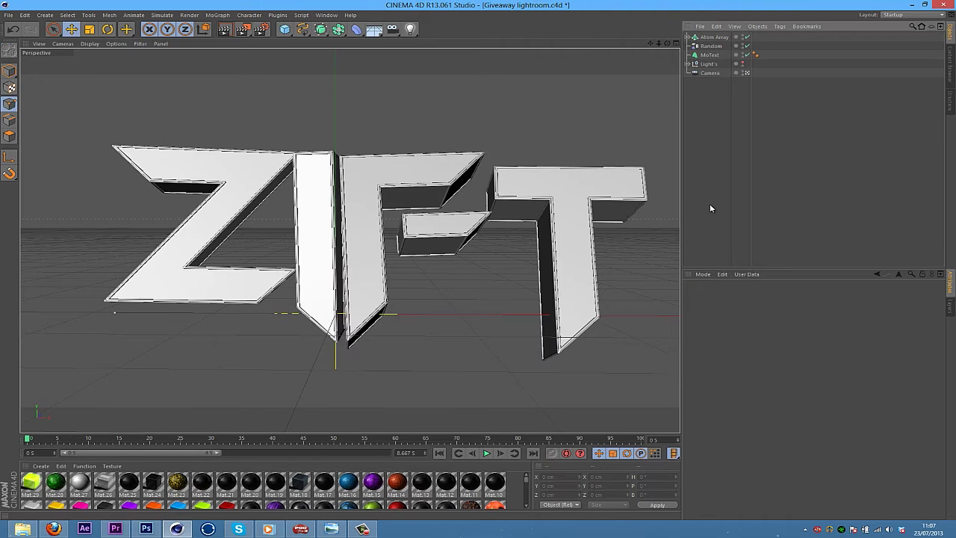
left_click(223, 195)
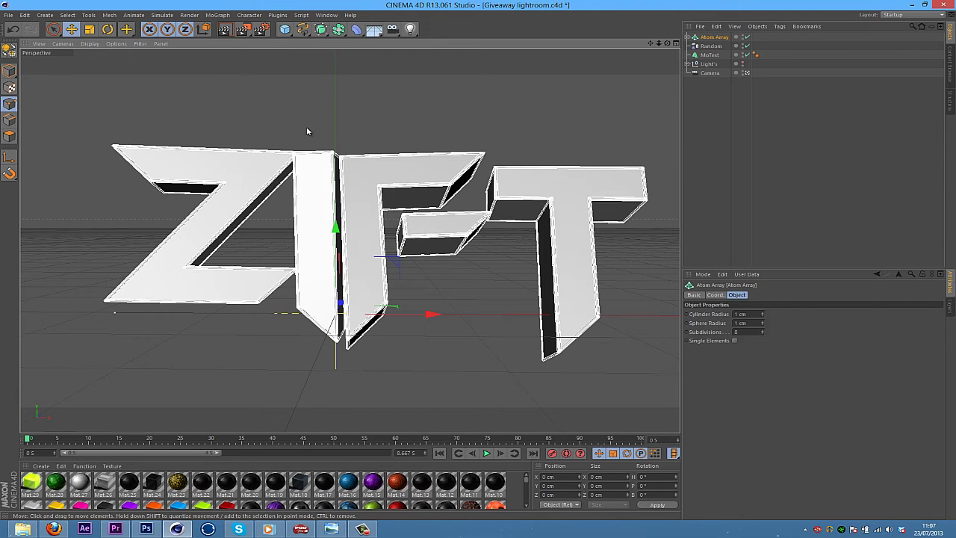
left_click(741, 322)
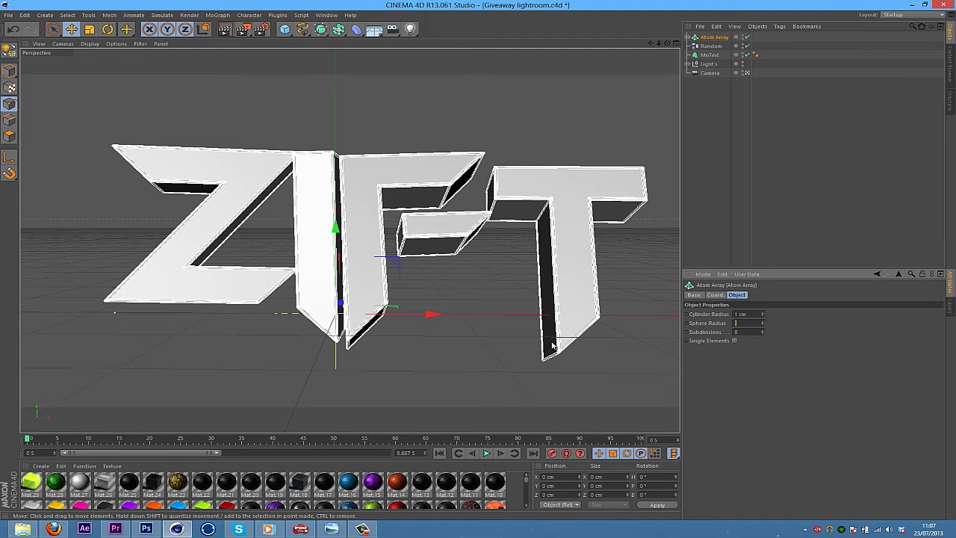
key("Return")
left_click(769, 193)
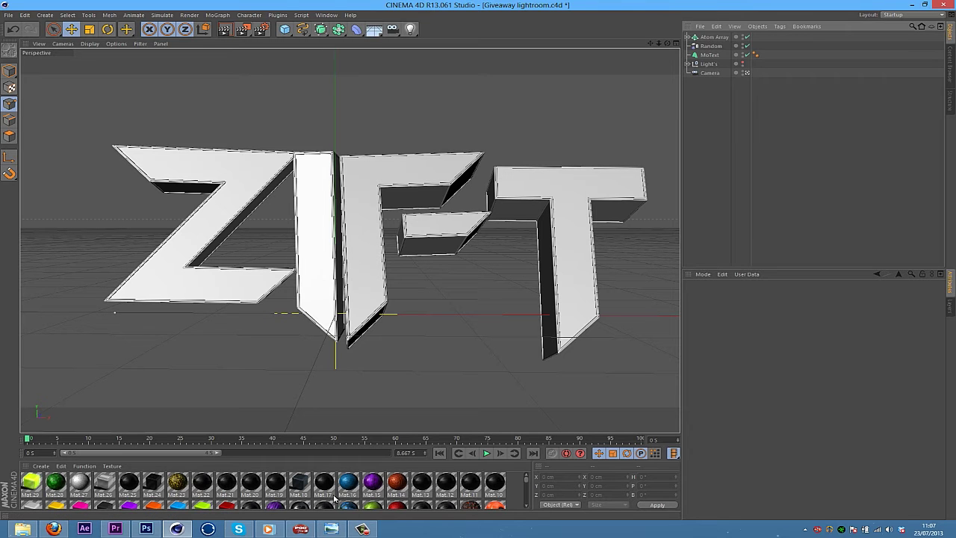
Apply the Mat.9 material to the MoText object
scroll(527, 507, "down", 1)
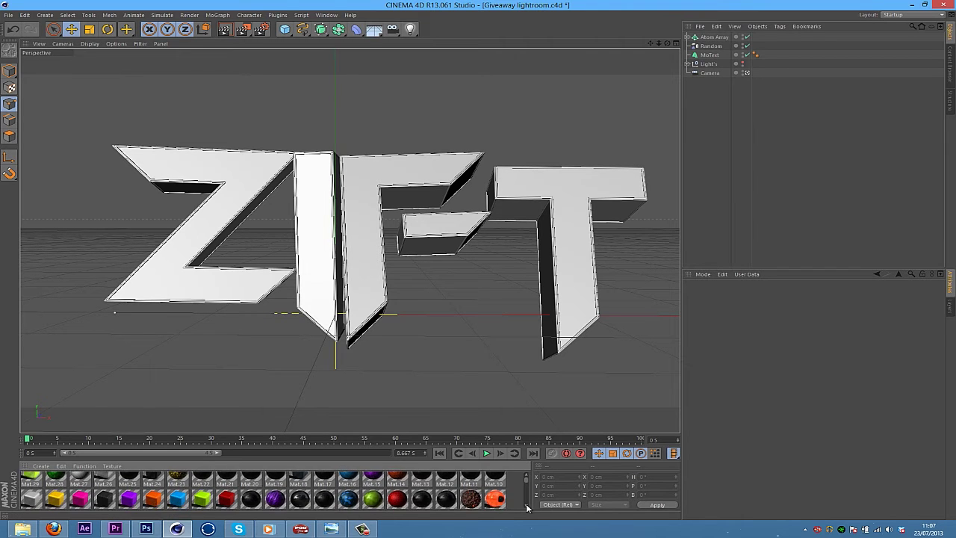
left_click(29, 490)
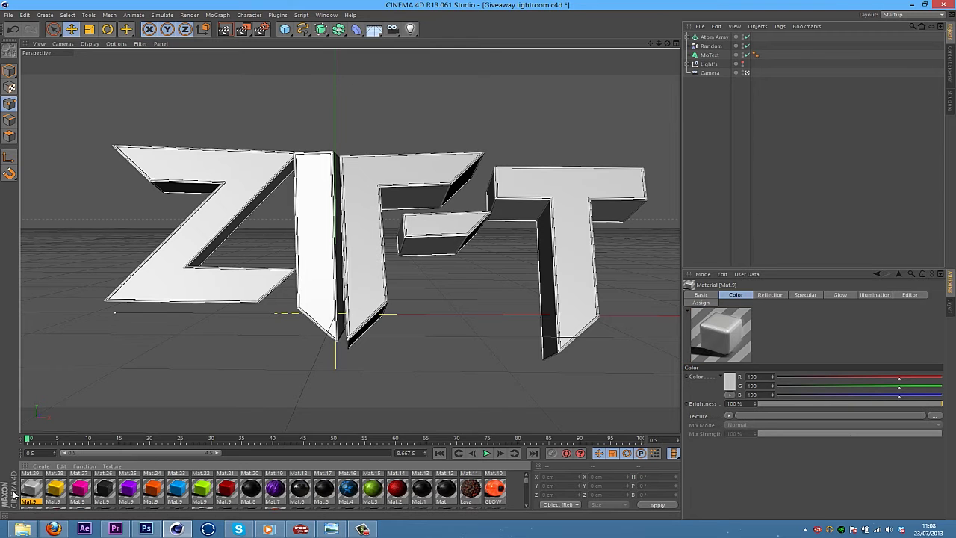
left_click_drag(30, 494, 717, 55)
left_click(737, 137)
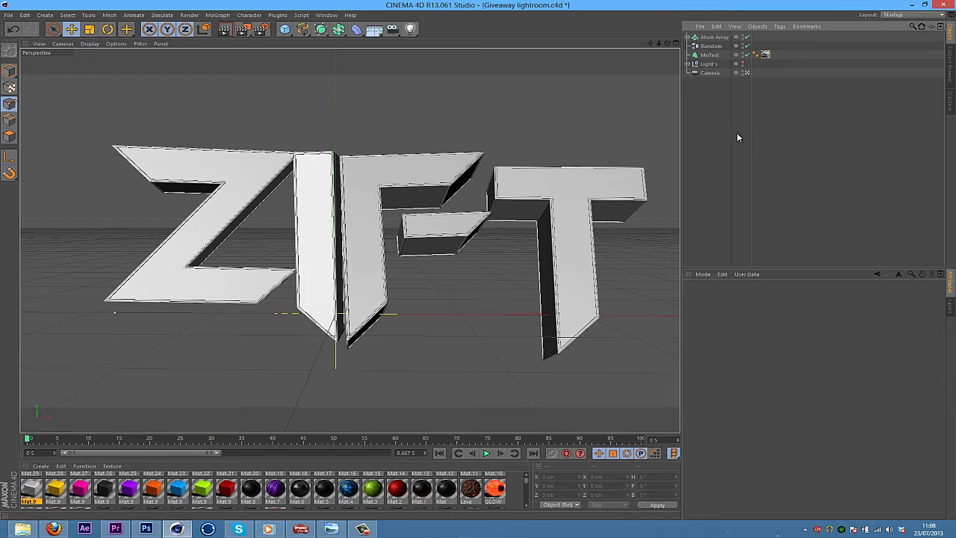
Apply the blue material to the Atom Array so the letter outlines turn blue
left_click(719, 38)
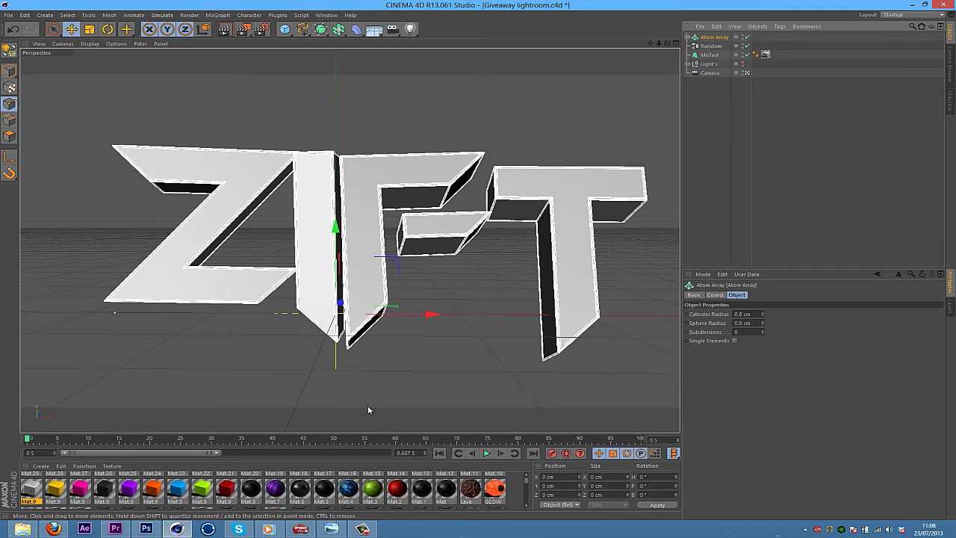
scroll(527, 475, "up", 1)
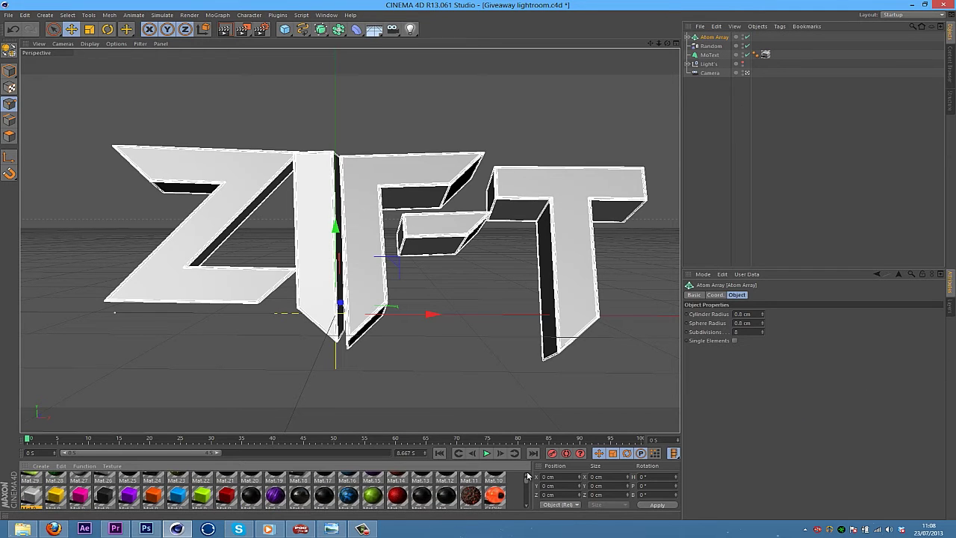
left_click(127, 497)
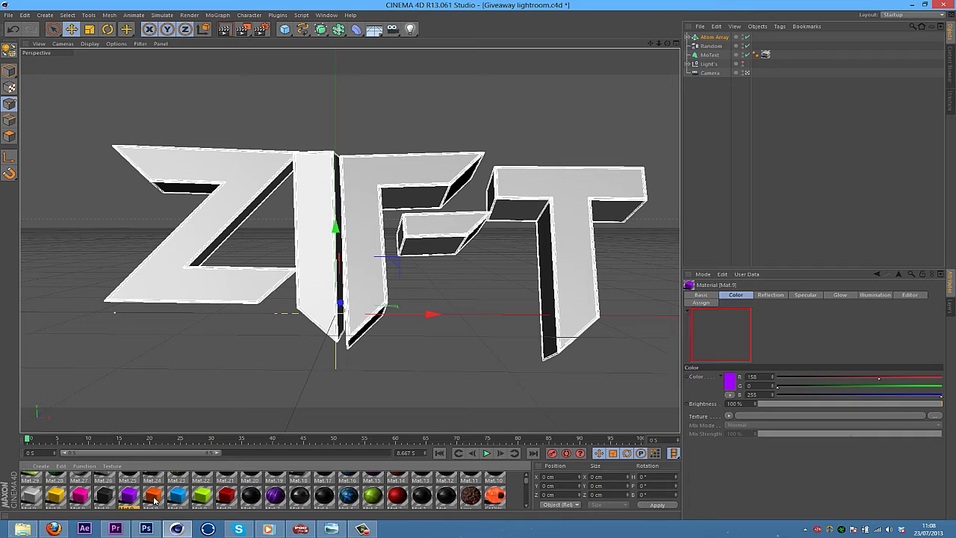
left_click(201, 497)
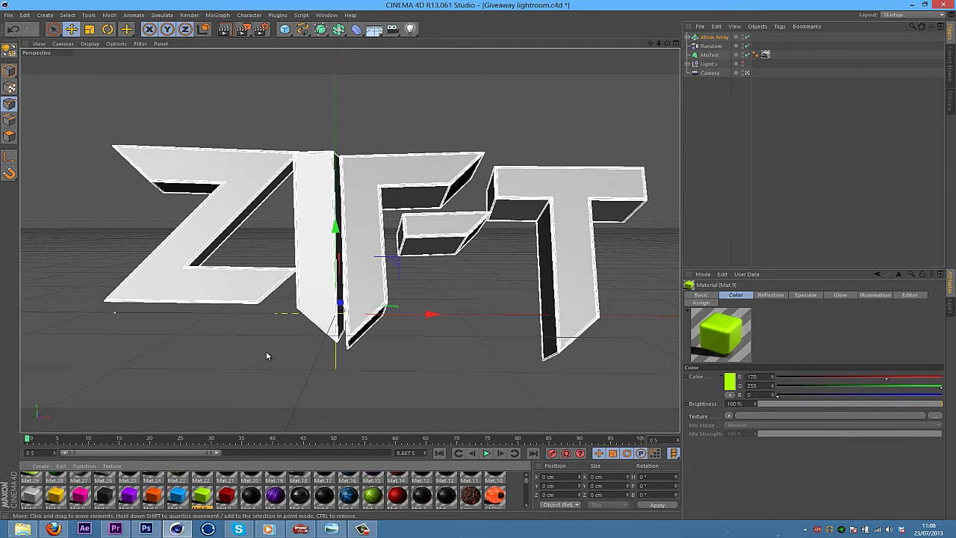
left_click(178, 497)
left_click_drag(180, 499, 711, 37)
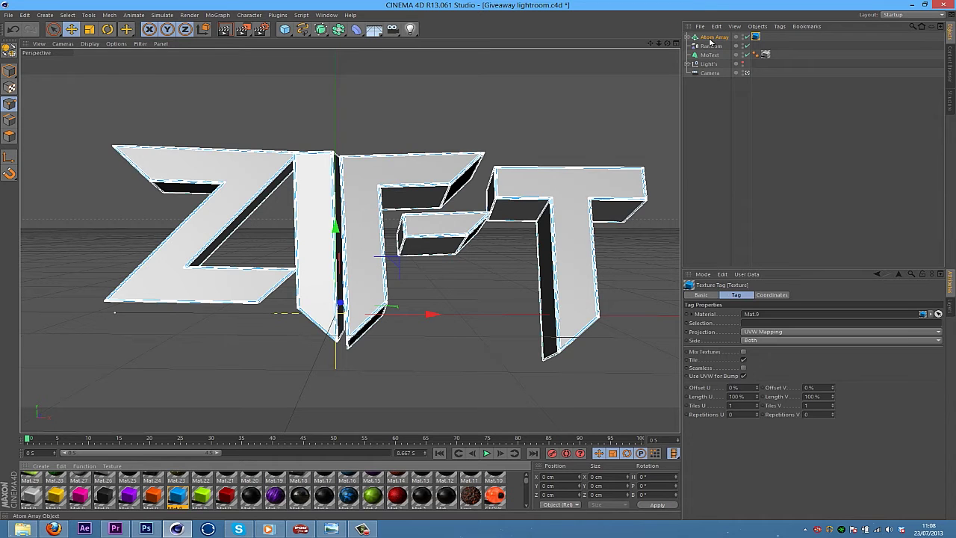
left_click(761, 168)
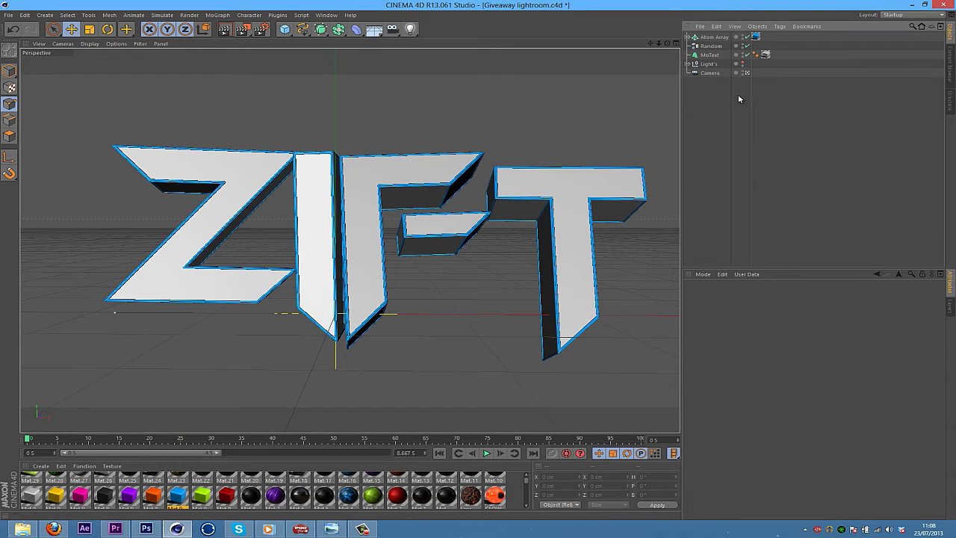
Duplicate the MoText object with copy and paste
left_click(717, 56)
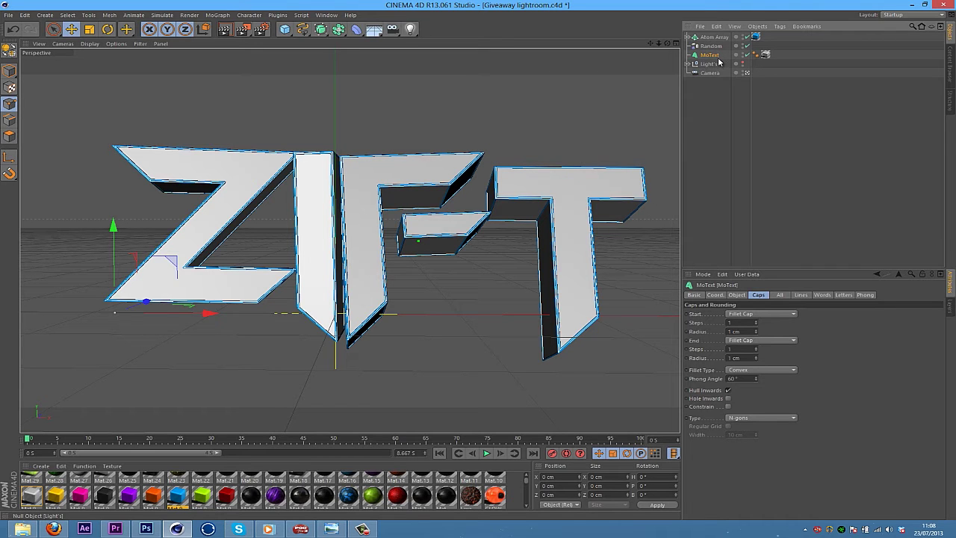
key("ctrl+c")
key("ctrl+v")
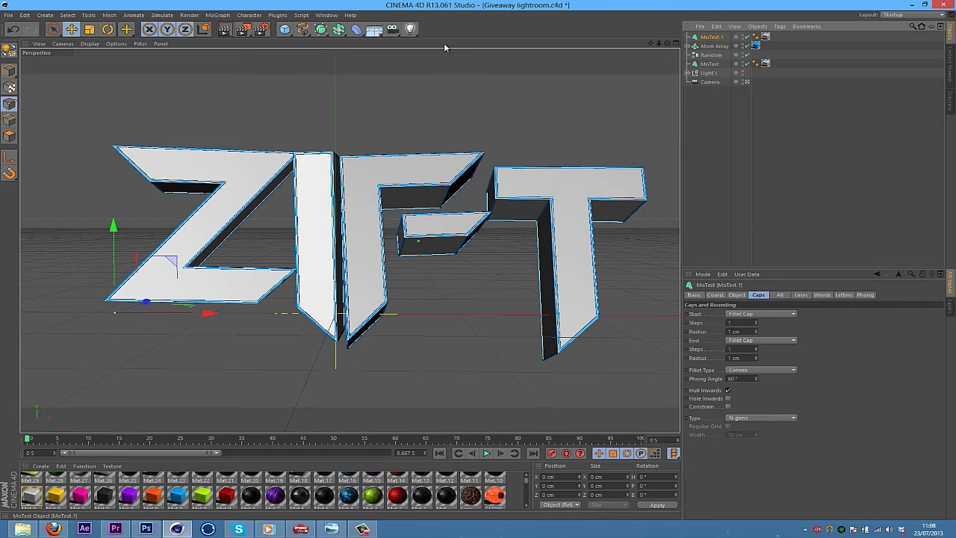
Shatter the ZIFT text copy with Thrausi into 70 pieces per letter
left_click(278, 15)
mouse_move(312, 60)
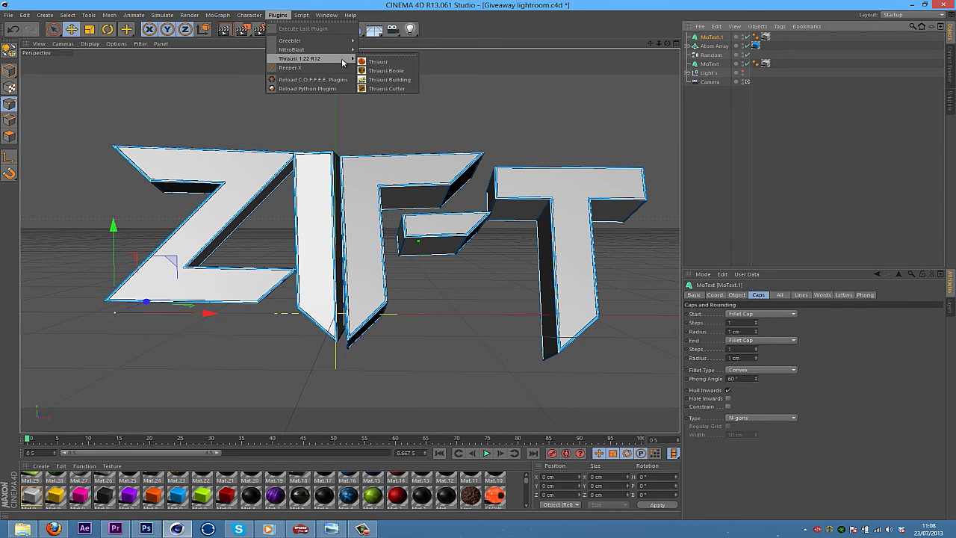
left_click(378, 62)
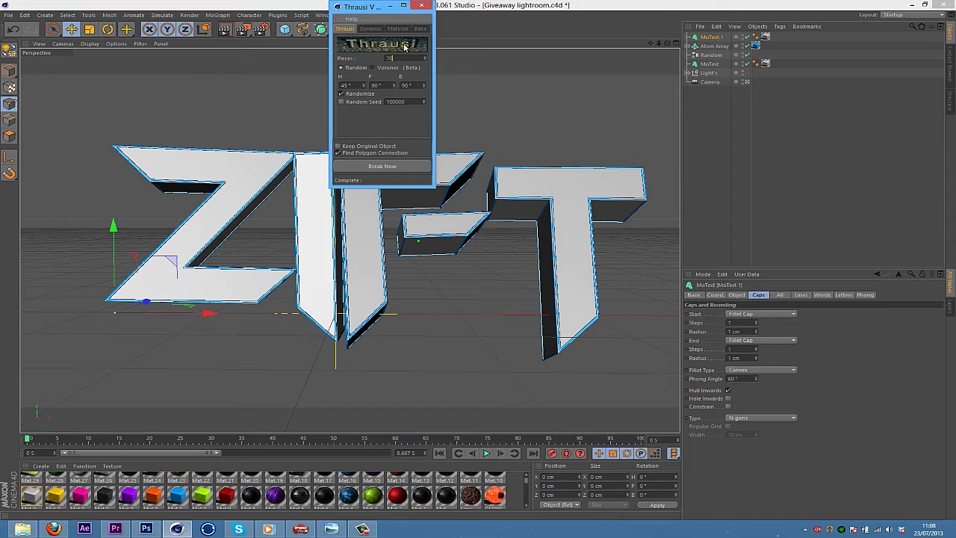
left_click(383, 165)
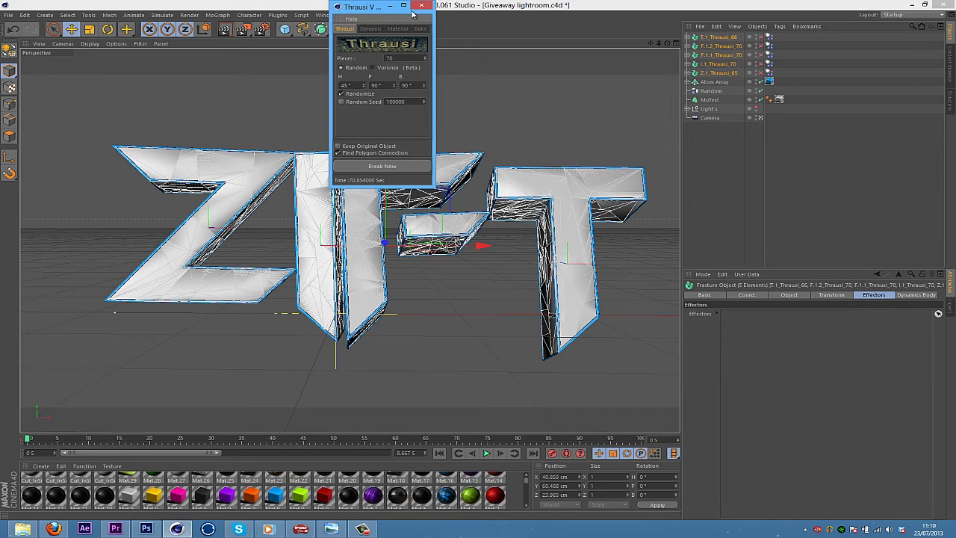
Close the Thrausi window and inspect the Cut_InSide materials
left_click(424, 6)
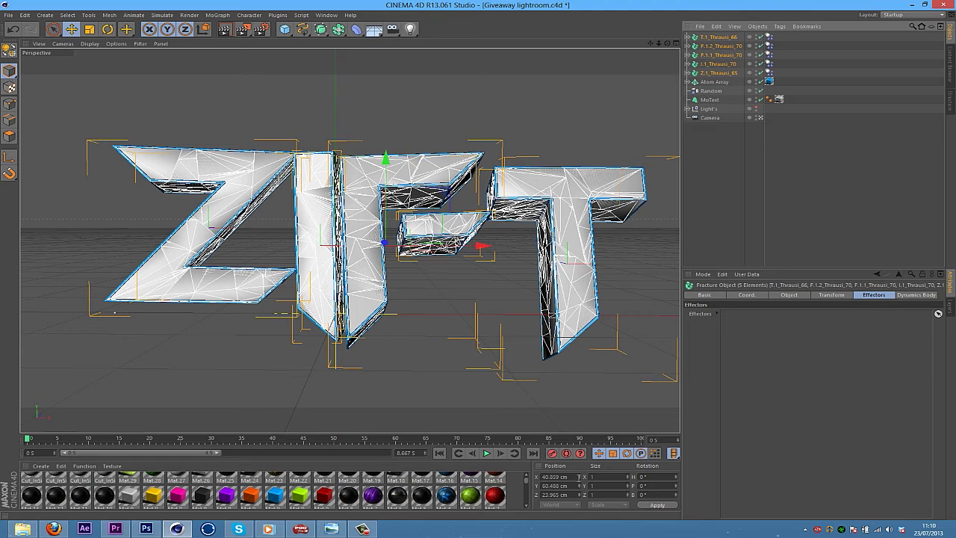
scroll(527, 485, "up", 1)
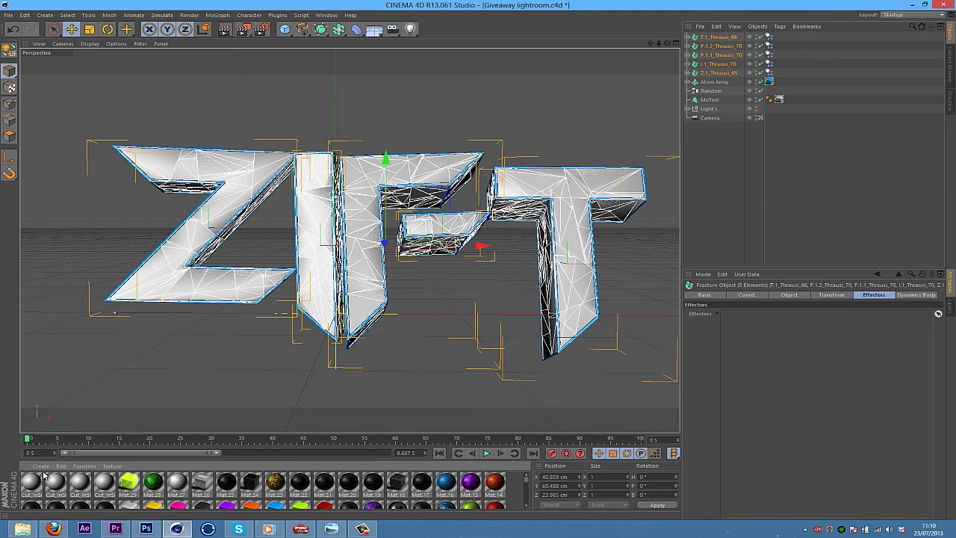
left_click(64, 487)
left_click(75, 487)
Group the five Thrausi fracture objects, T through Z, under a new Null
left_click(779, 193)
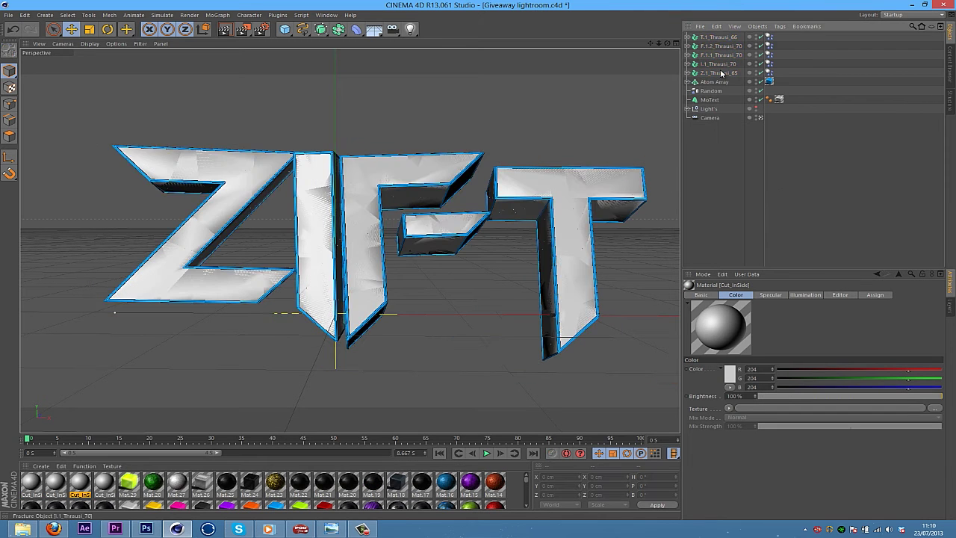
left_click(719, 72)
left_click(731, 38, "shift")
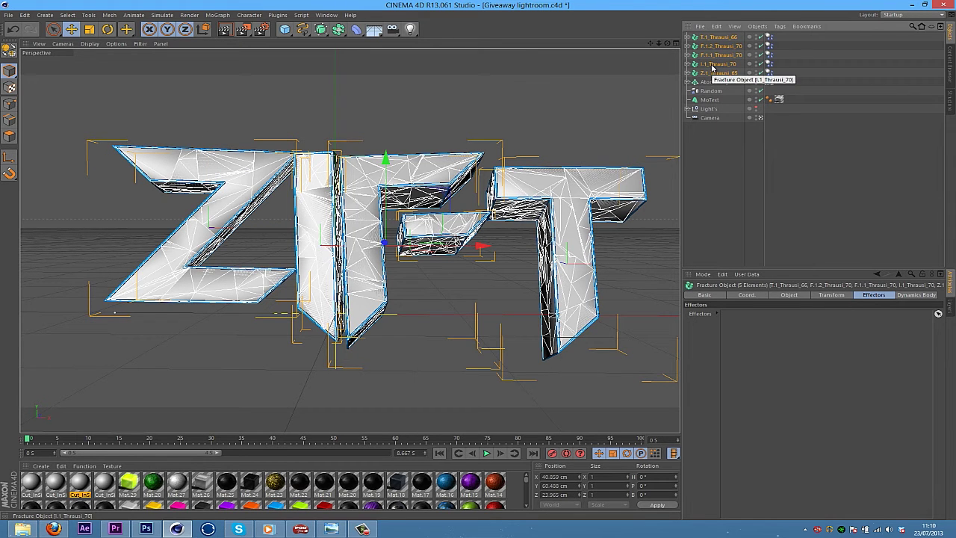
key("alt+g")
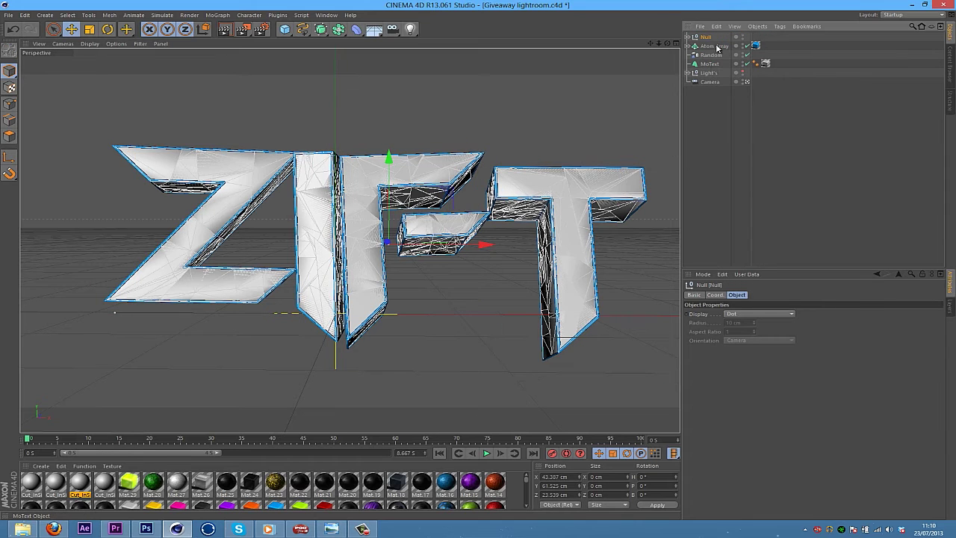
Expand the Null and reselect the five fracture objects inside it
left_click(688, 36)
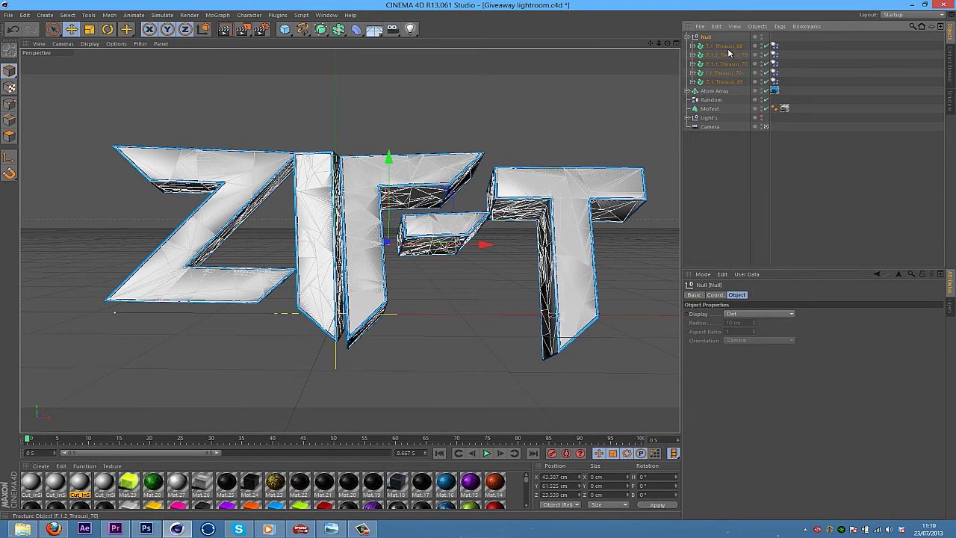
left_click(723, 45)
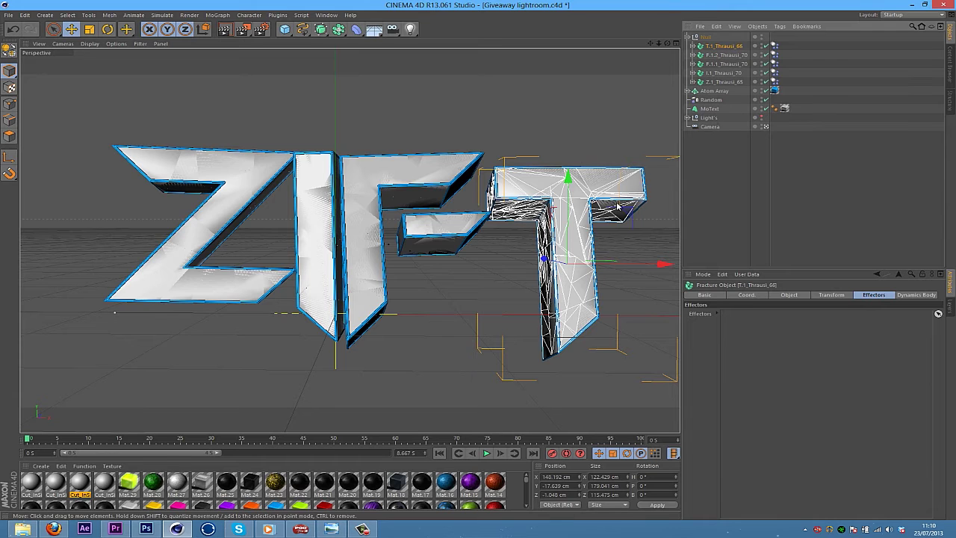
left_click(706, 38)
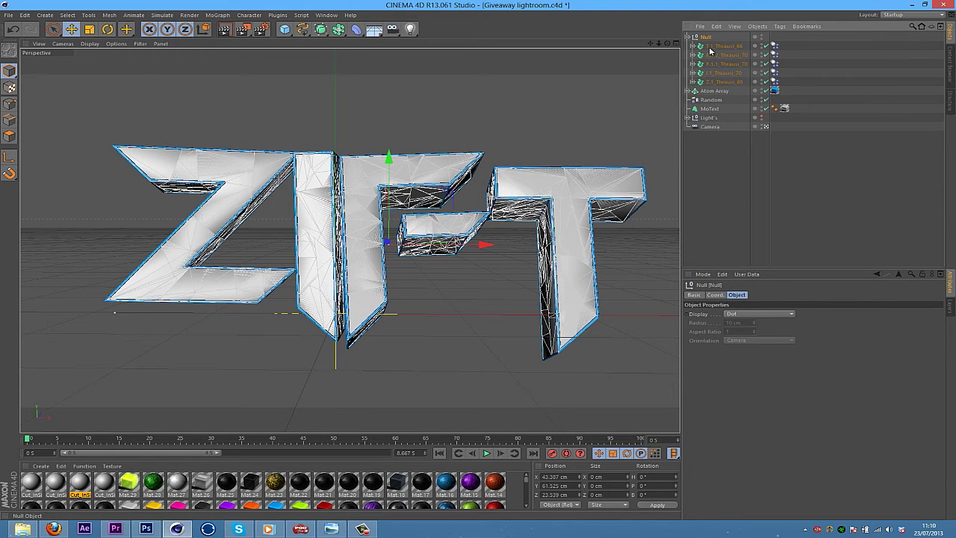
left_click(721, 47)
left_click(723, 81, "shift")
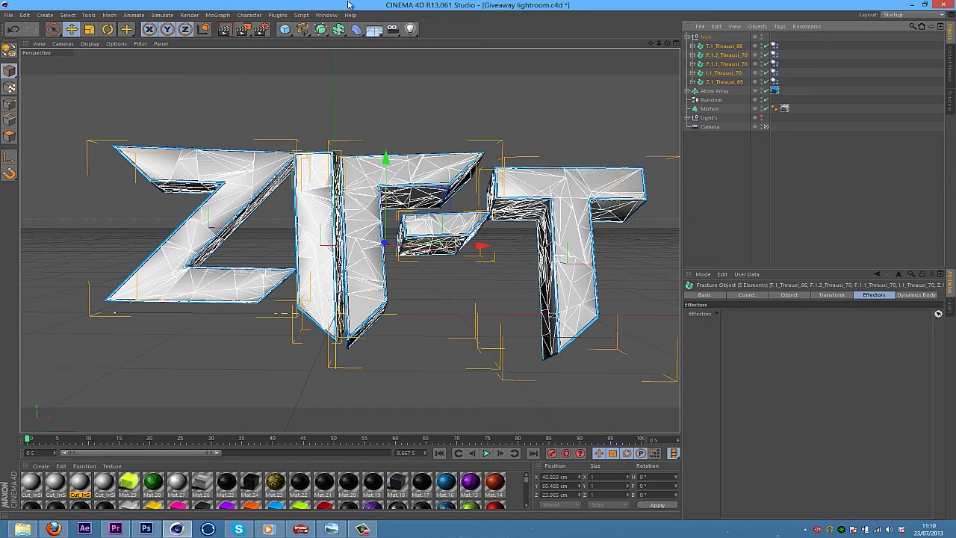
Add a Random effector and place it inside the Null group
left_click(218, 15)
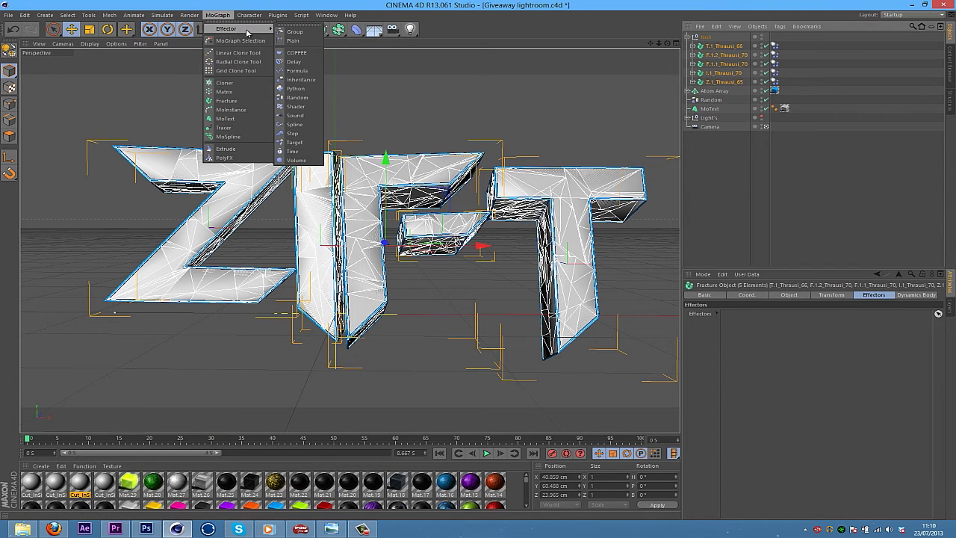
left_click(296, 94)
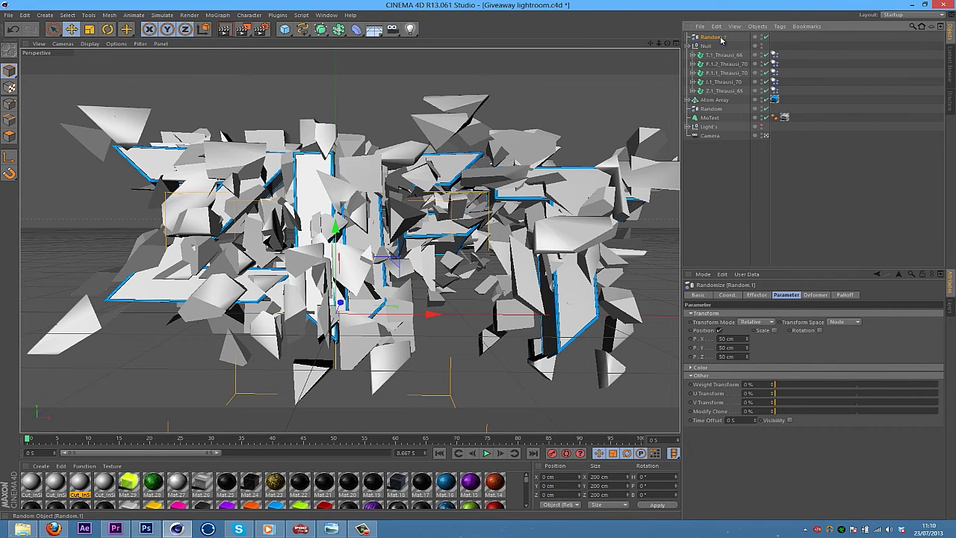
left_click_drag(712, 40, 717, 54)
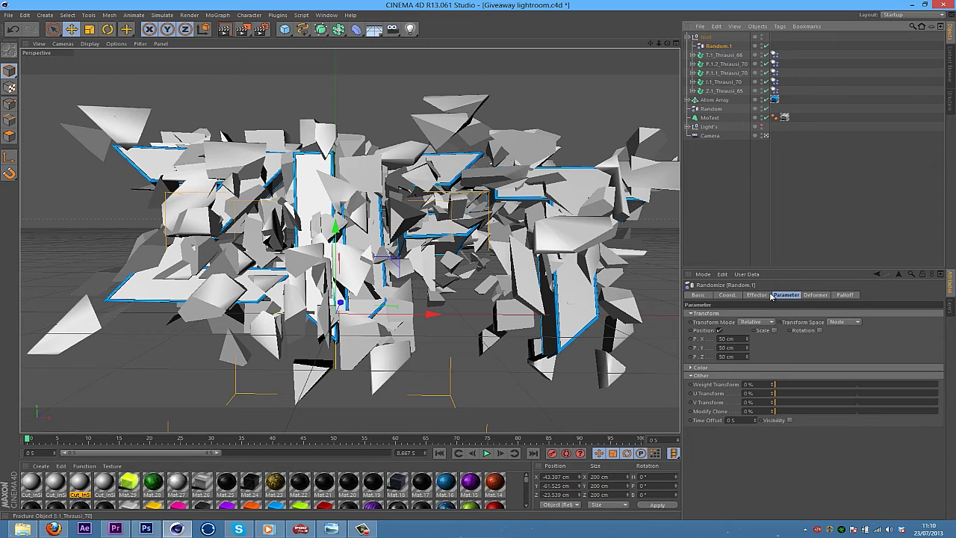
Set the Random effector's Deformation to Point and its Strength to 42%
left_click(813, 295)
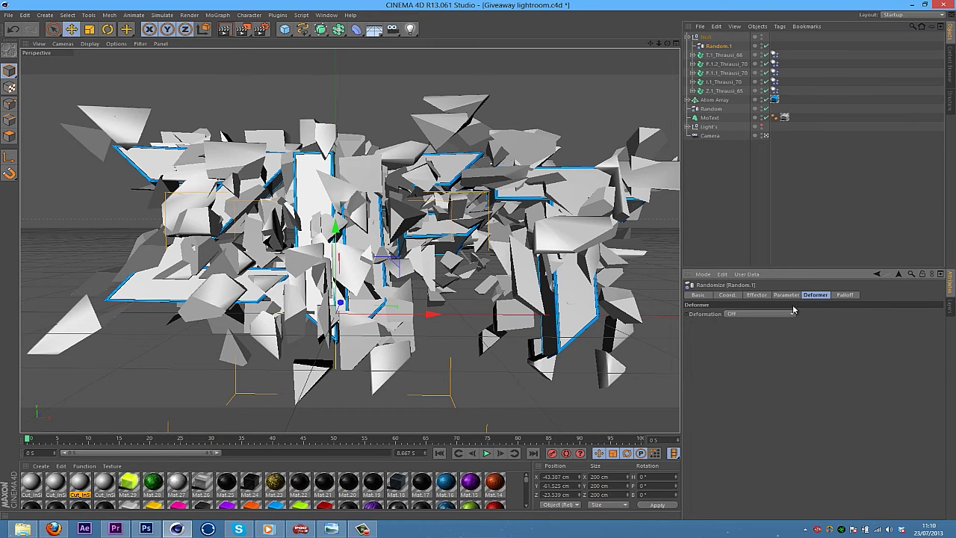
left_click(770, 313)
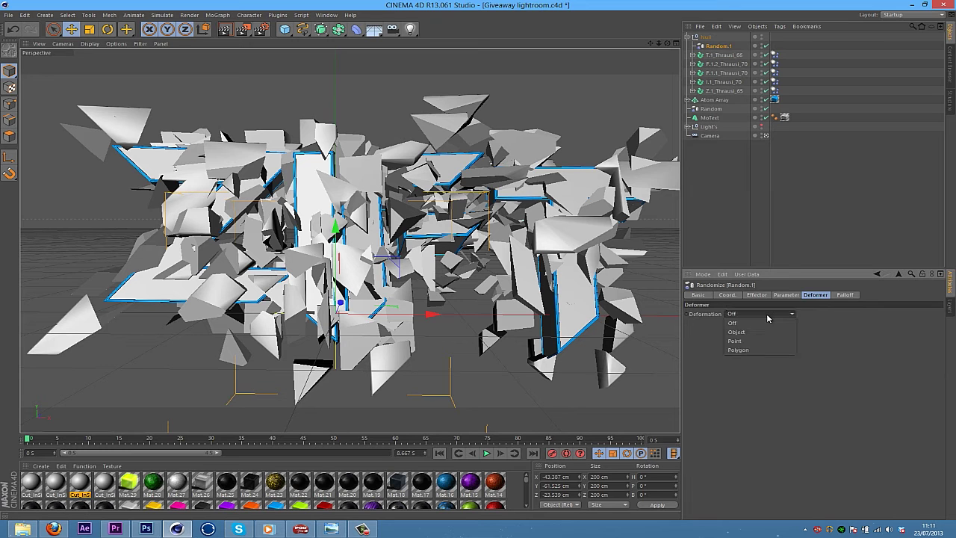
left_click(759, 342)
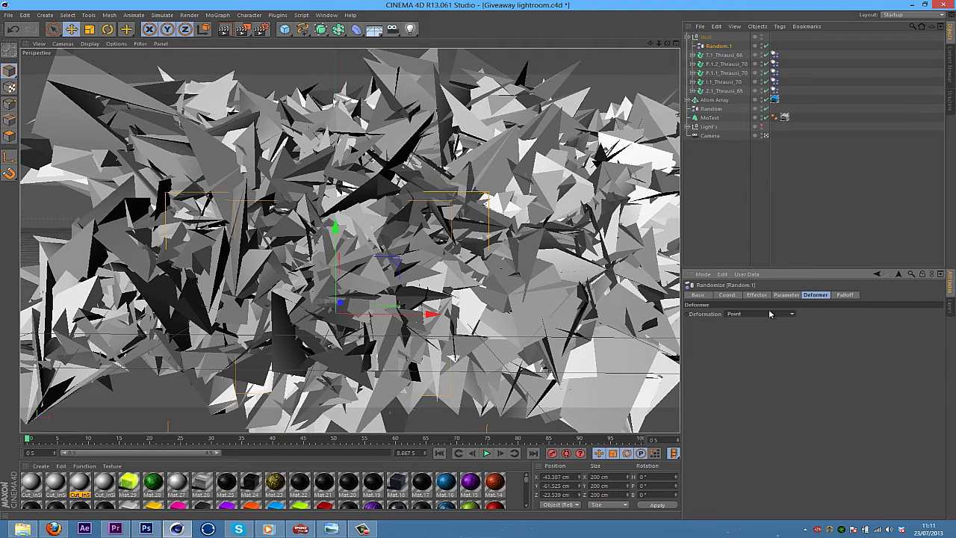
left_click(785, 296)
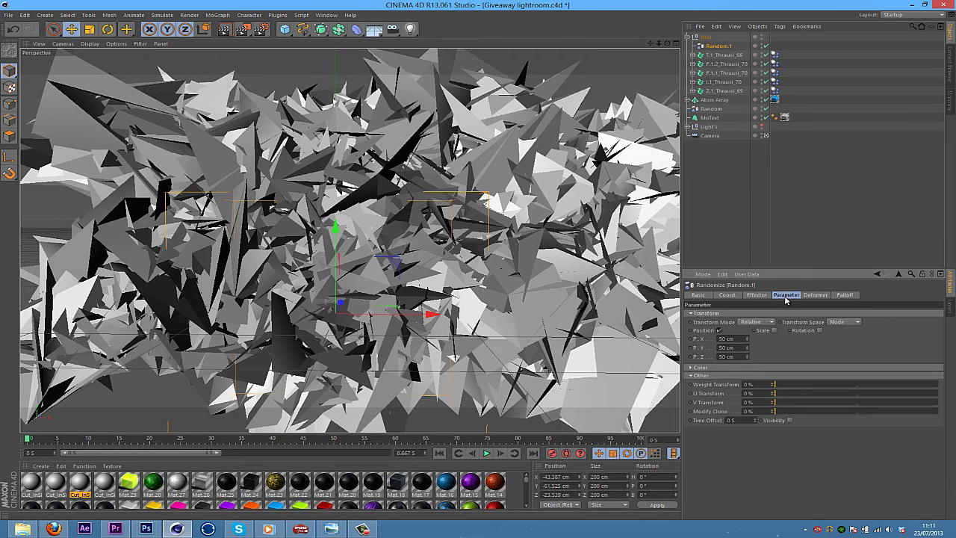
left_click(758, 295)
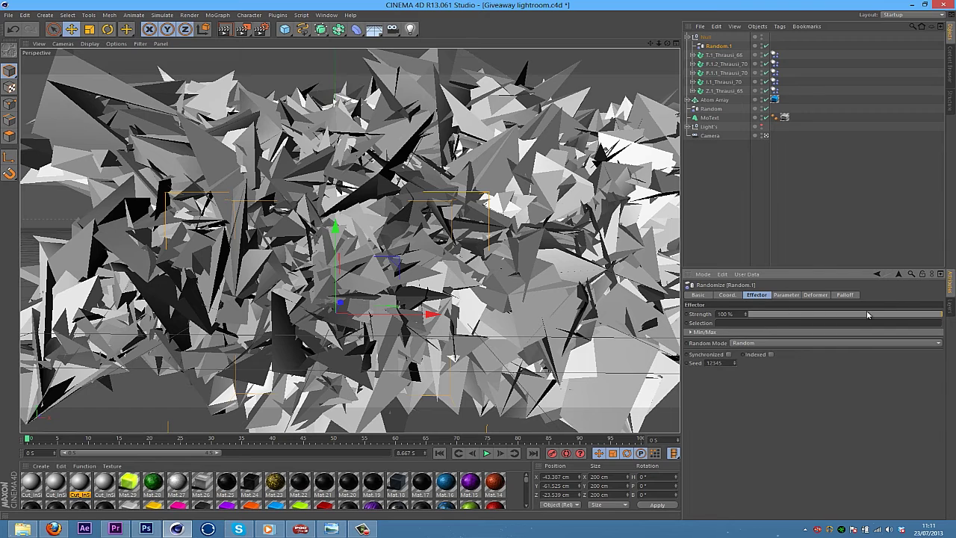
left_click_drag(900, 317, 845, 340)
Drag the Null's Z axis to push the shards back to about 59.2 cm
left_click(705, 38)
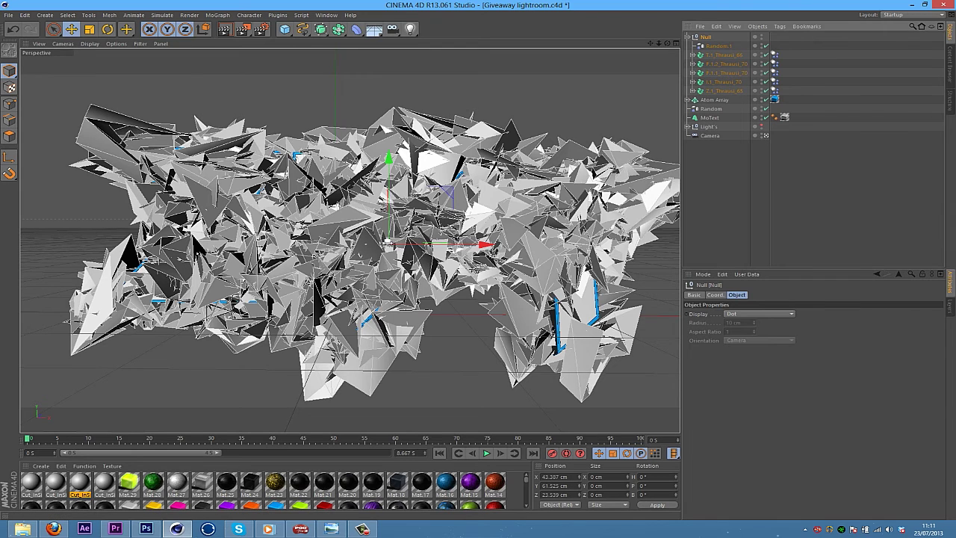
left_click_drag(389, 243, 422, 241)
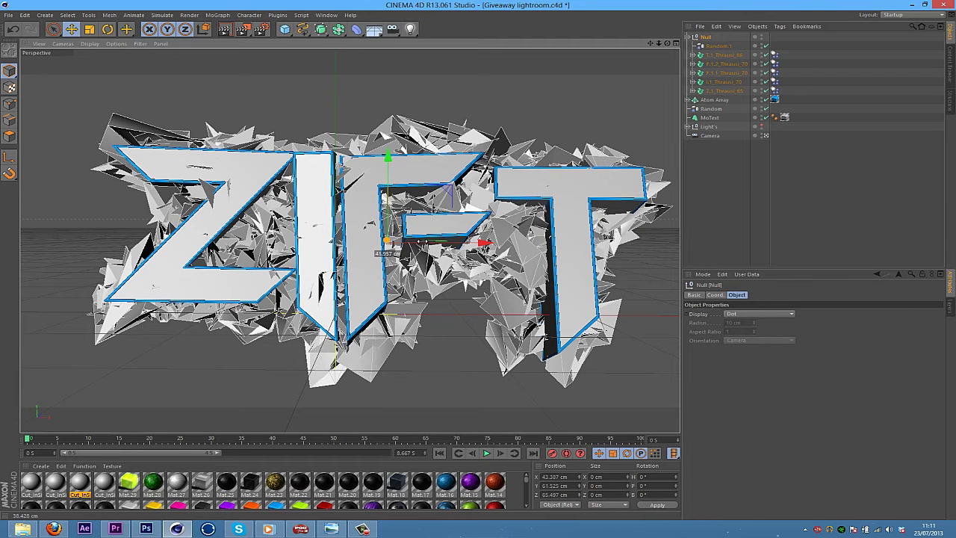
mouse_move(422, 241)
left_mouse_down()
mouse_move(440, 244)
mouse_move(415, 243)
mouse_move(418, 253)
left_mouse_up()
left_click(739, 192)
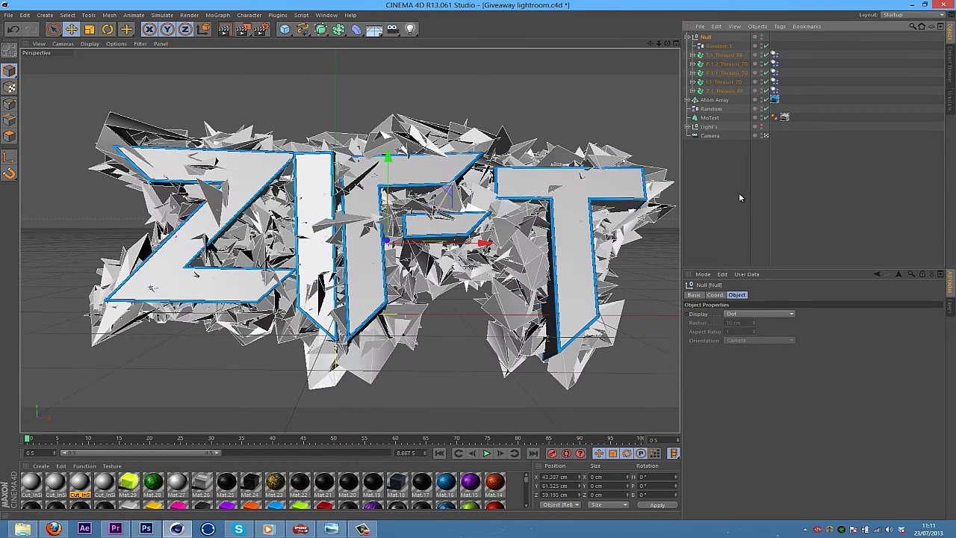
Collapse the Null group in the Object Manager and select the MoText object
left_click(703, 37)
left_click(688, 37)
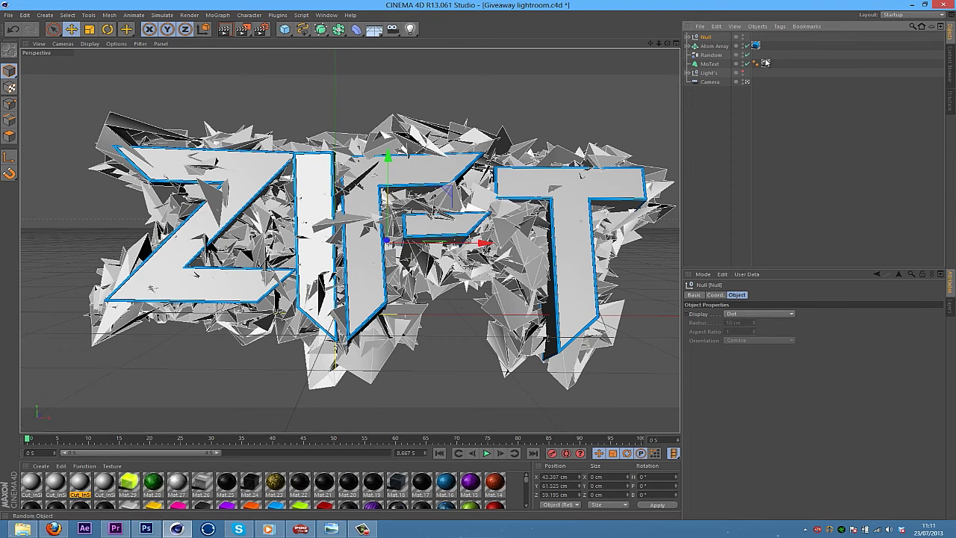
left_click(769, 187)
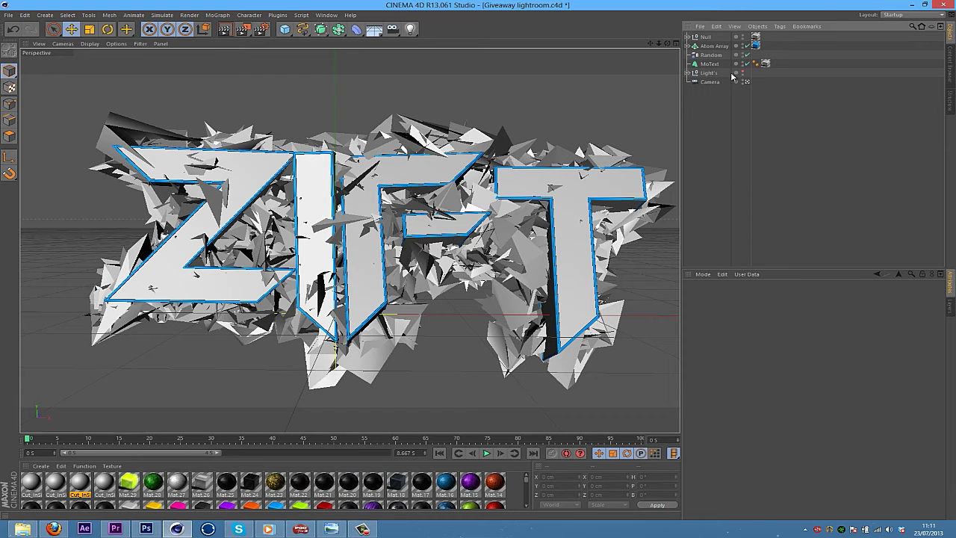
left_click(705, 37)
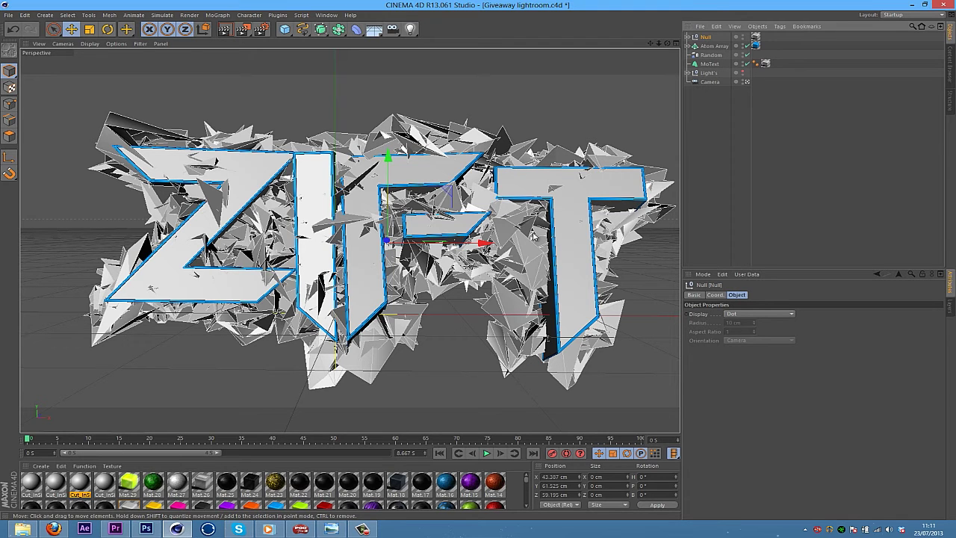
left_click(709, 64)
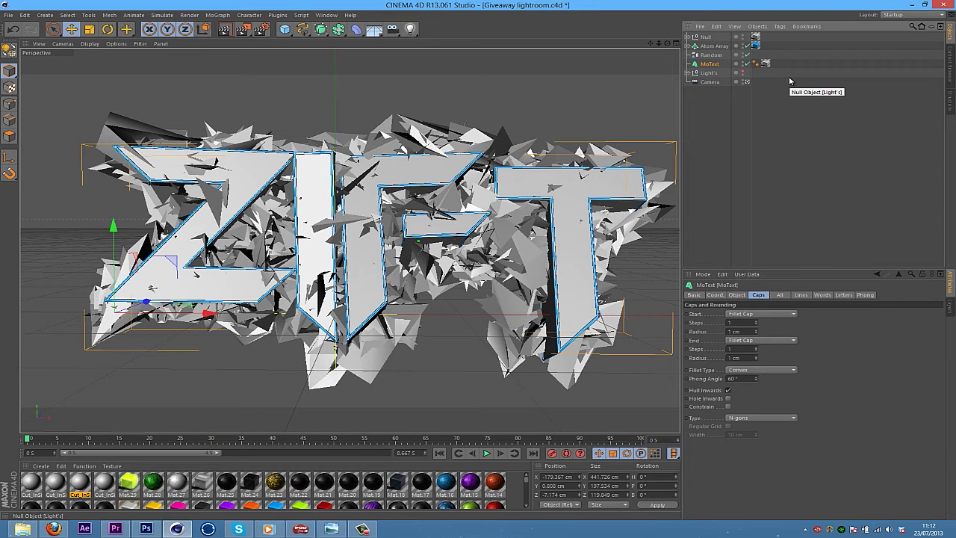
Paste a MoText copy, make it editable with C, and expand its letter hierarchy
key("ctrl+v")
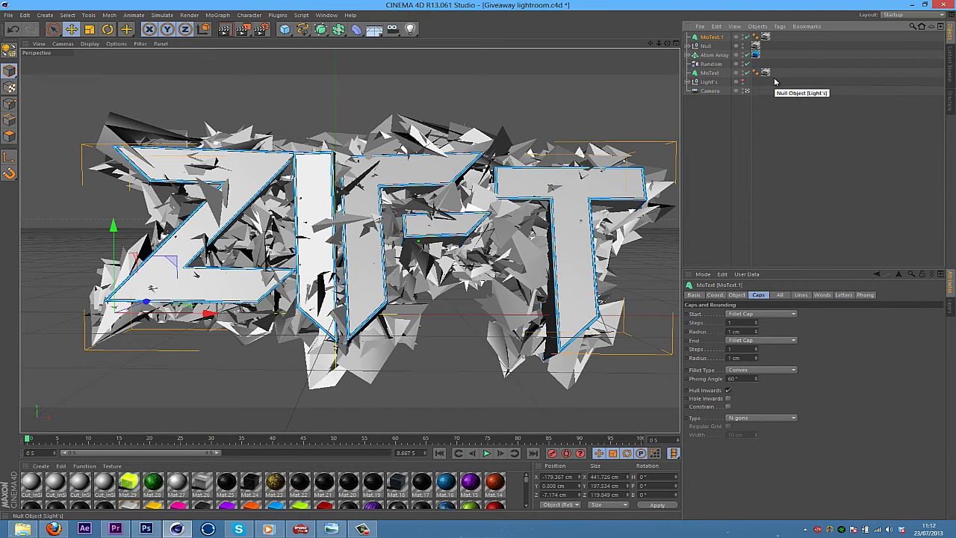
key("c")
left_click(688, 37)
left_click(693, 46)
left_click(698, 55)
left_click(702, 64)
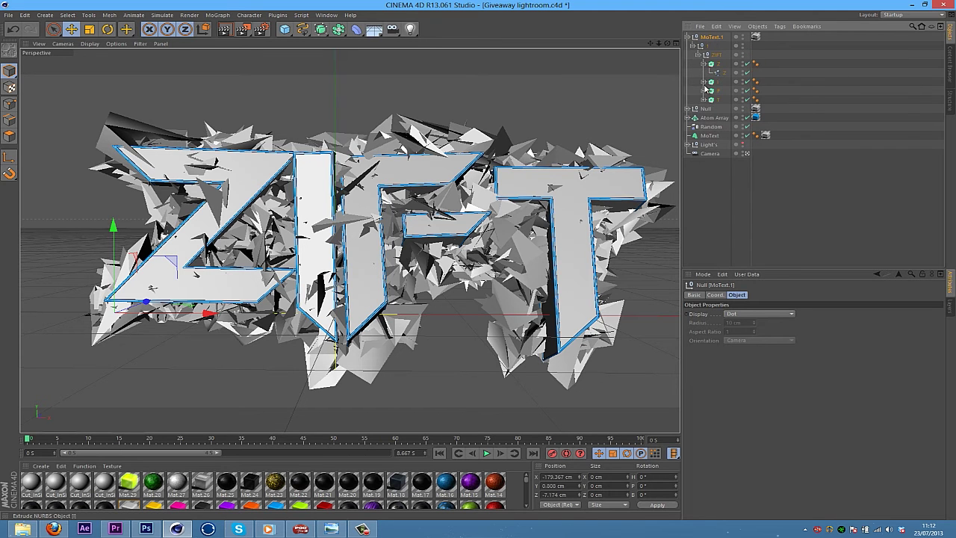
left_click(703, 82)
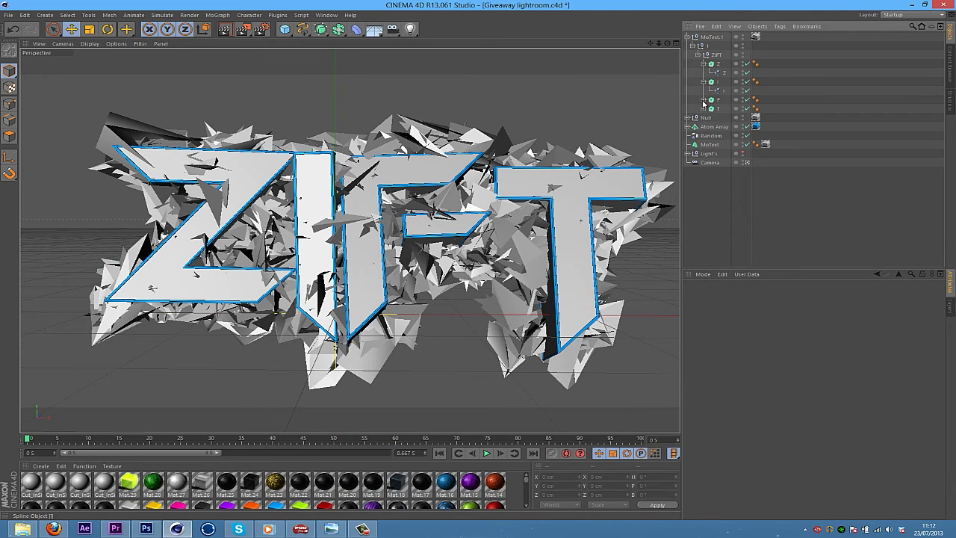
left_click(702, 99)
left_click(703, 117)
Move the Z, I, F and T splines to the top level and delete MoText.1
left_click(723, 127)
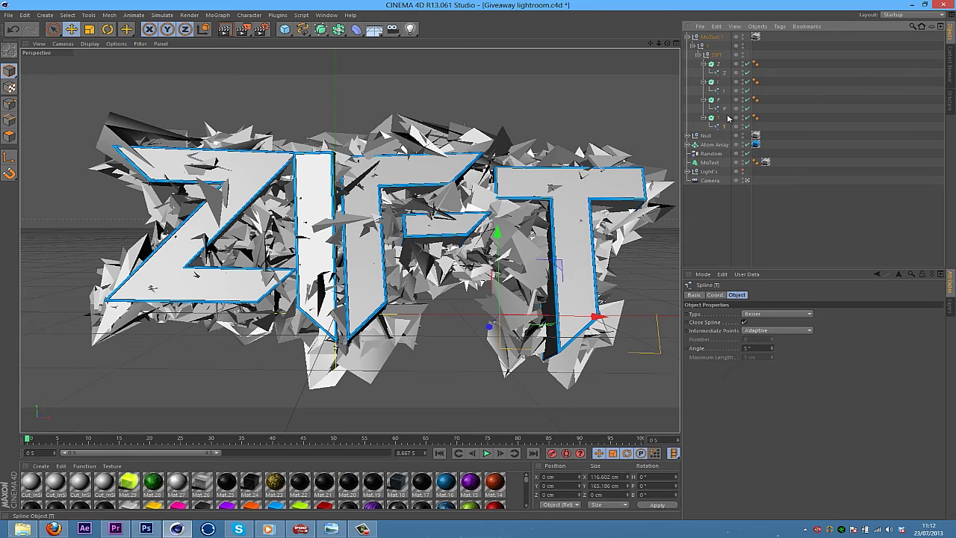
left_click(723, 108, "ctrl")
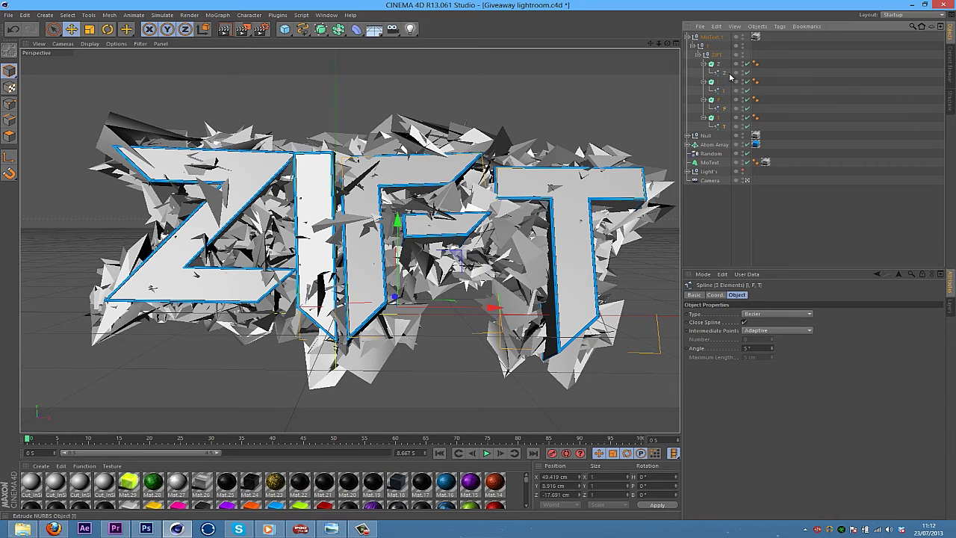
left_click(723, 74)
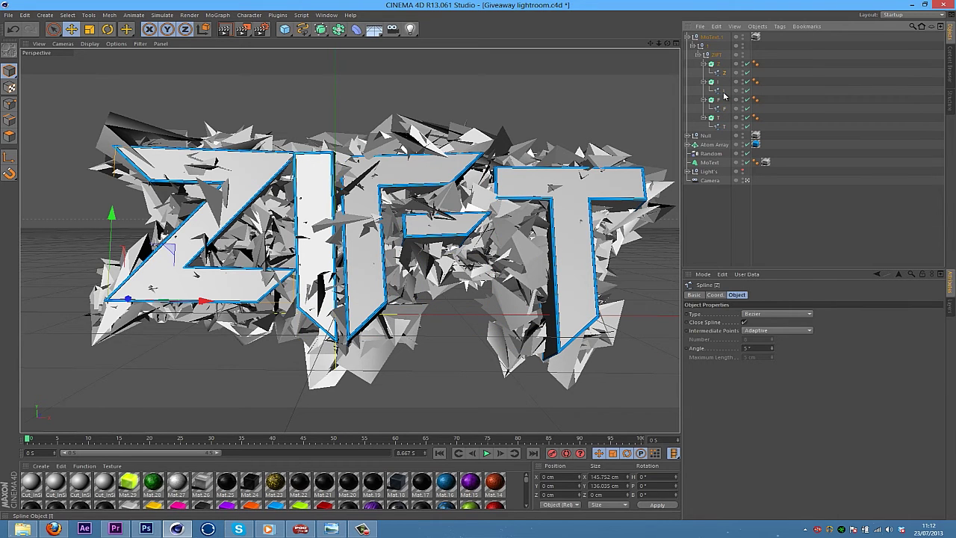
left_click(723, 91, "ctrl")
left_click(722, 108, "ctrl")
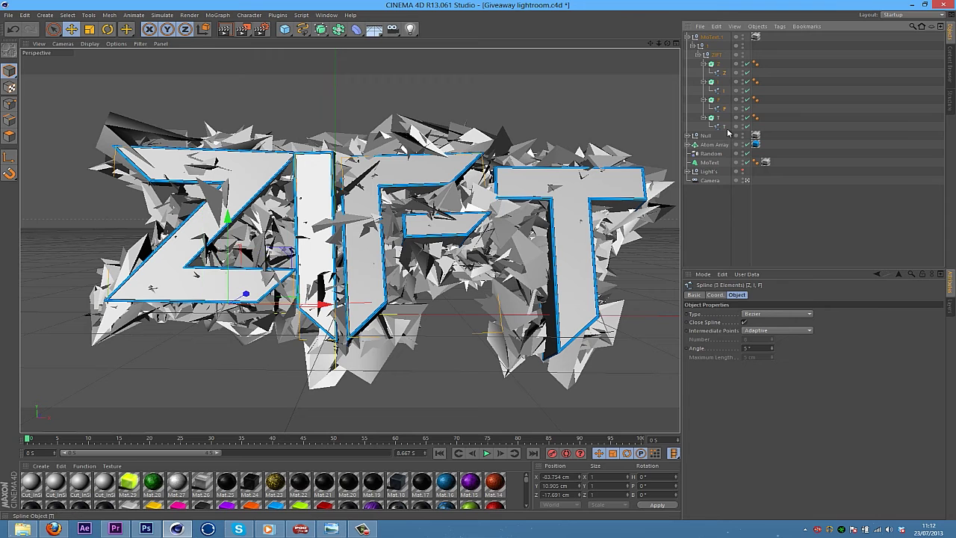
left_click_drag(711, 28, 709, 39)
left_click(710, 73)
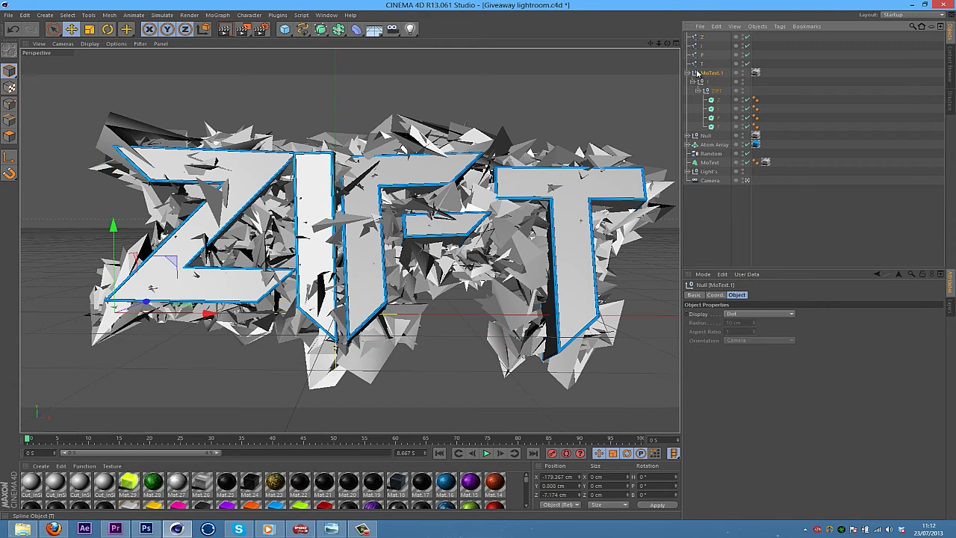
key("Delete")
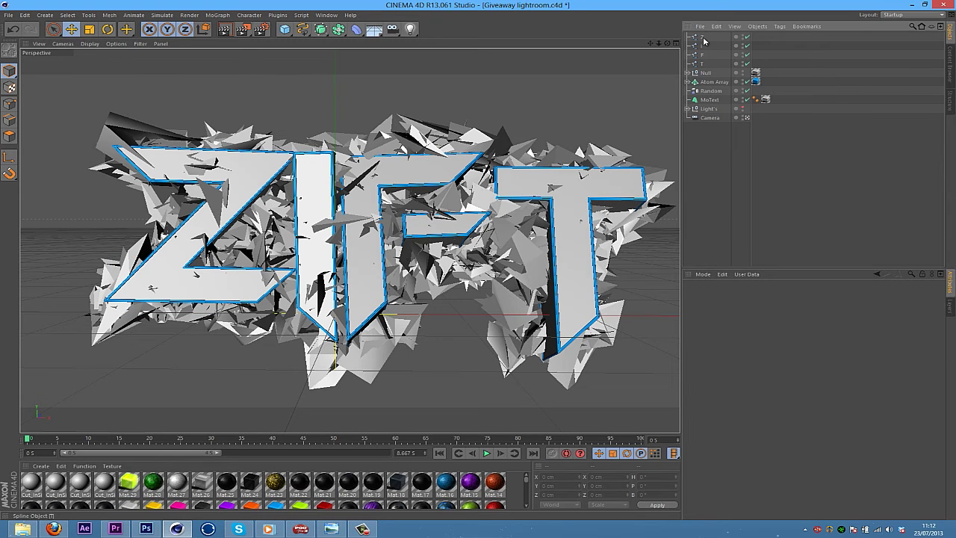
Add a Reeper X object and paste three more copies of it
left_click(278, 15)
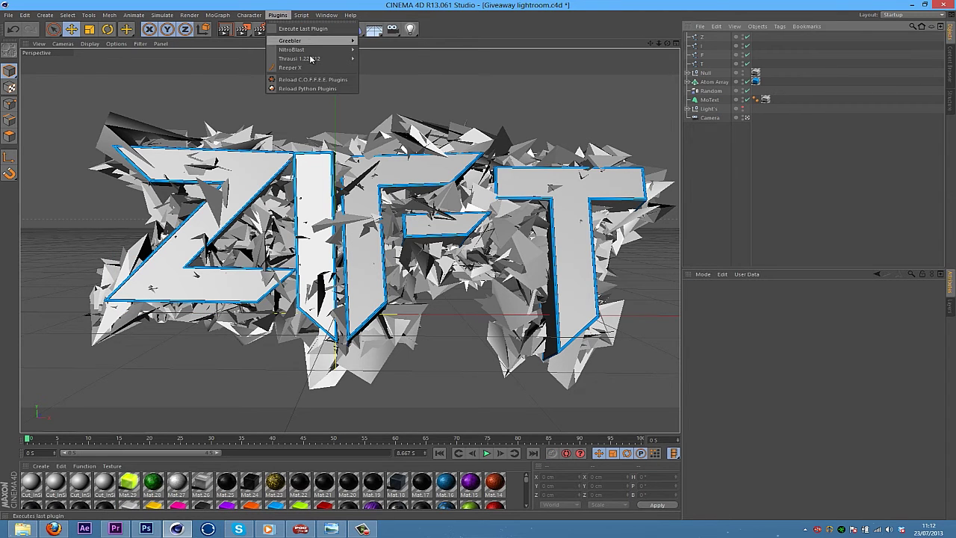
mouse_move(329, 60)
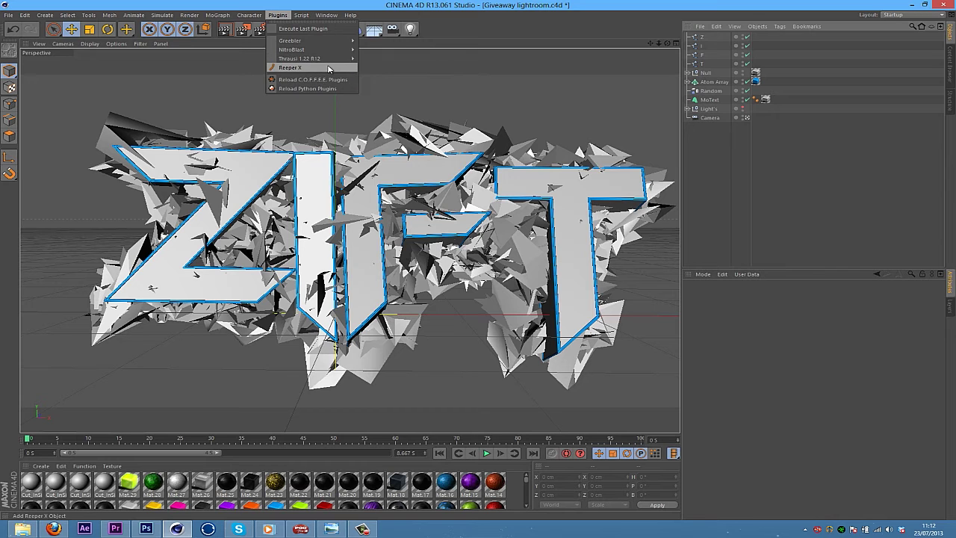
left_click(310, 67)
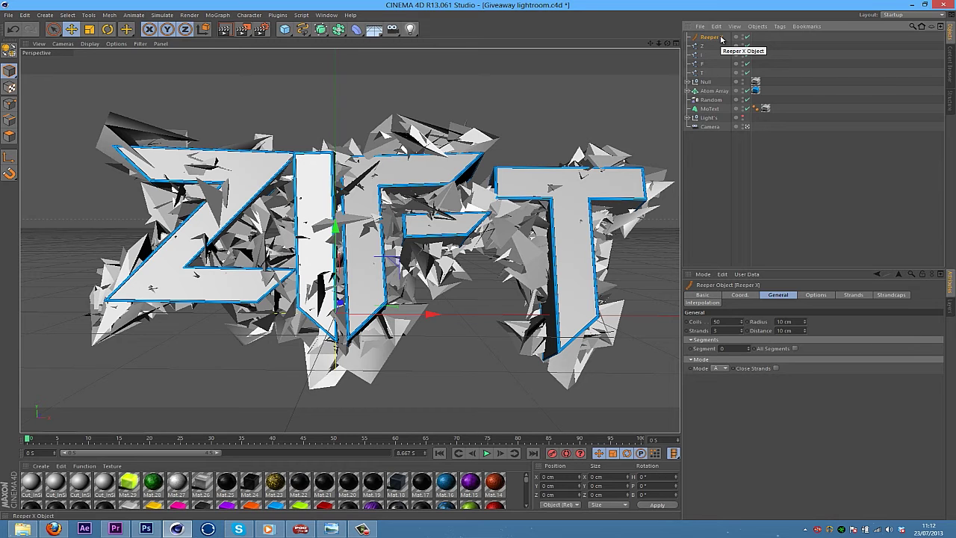
key("ctrl+v")
key("ctrl+v")
key("ctrl+v")
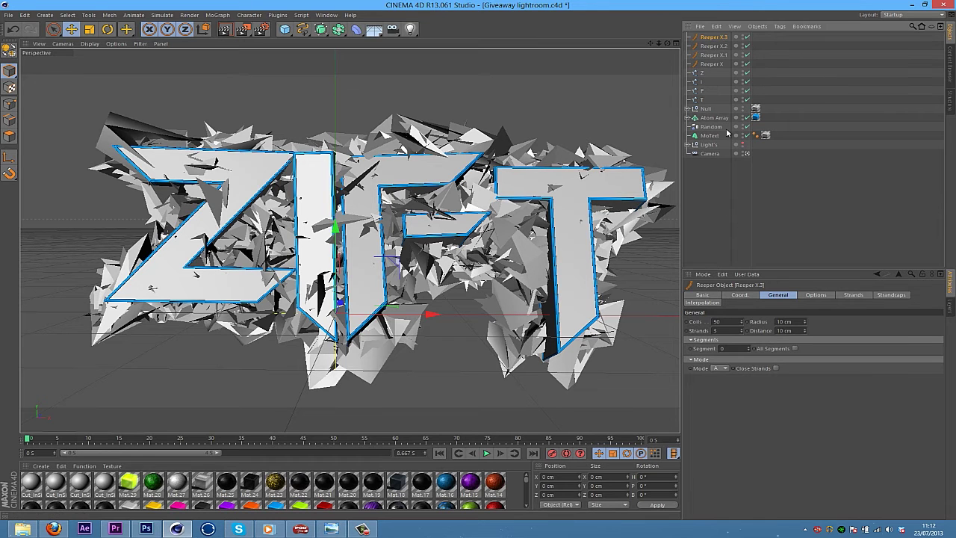
key("ctrl+shift+a")
Parent the letter splines under their Reepers (Z to X, I to X.1, T to X.3)
left_click_drag(702, 75, 695, 67)
left_click(688, 65)
left_click_drag(701, 75, 717, 47)
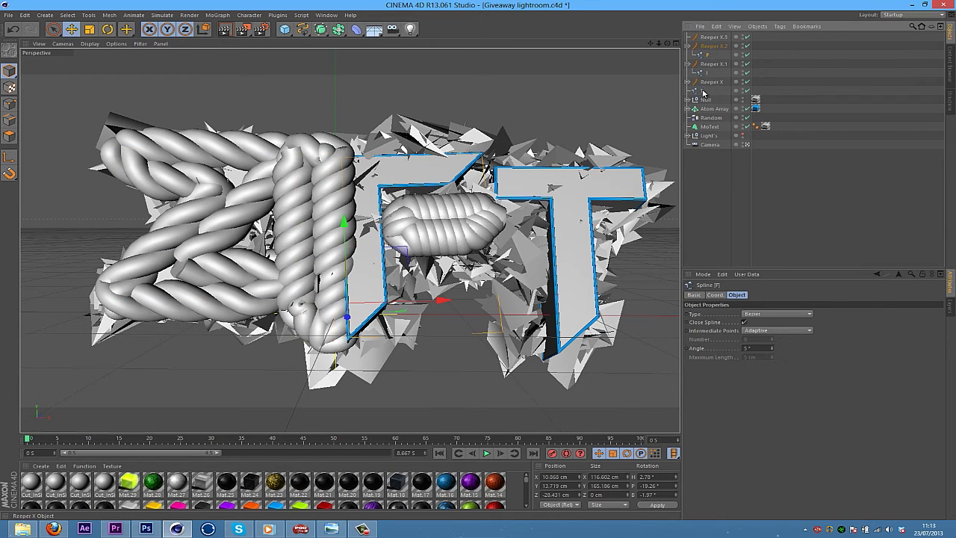
left_click_drag(703, 91, 715, 37)
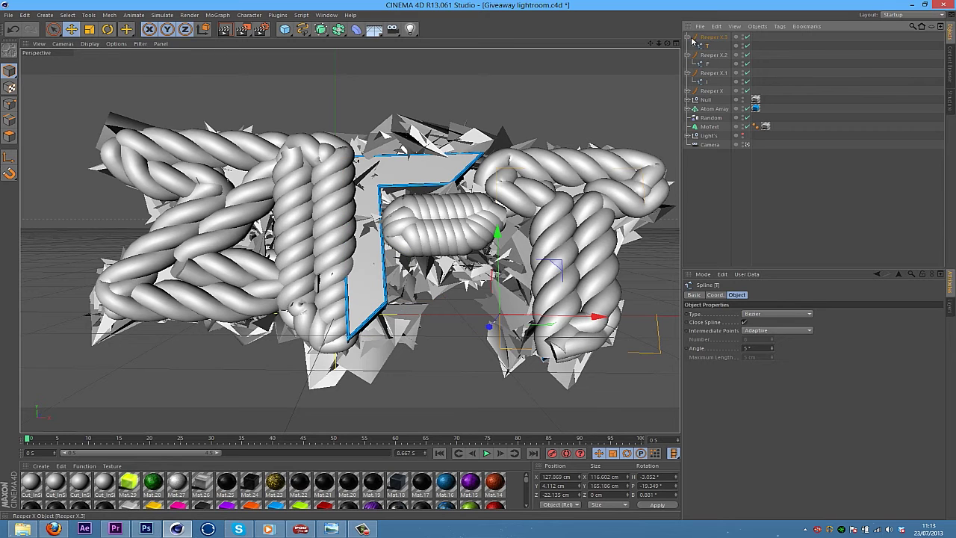
left_click(687, 38)
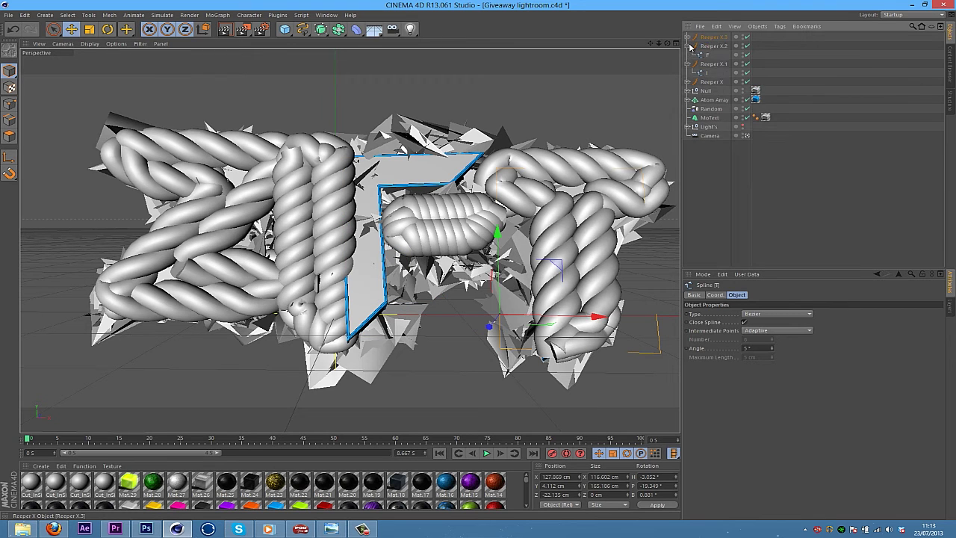
left_click(688, 46)
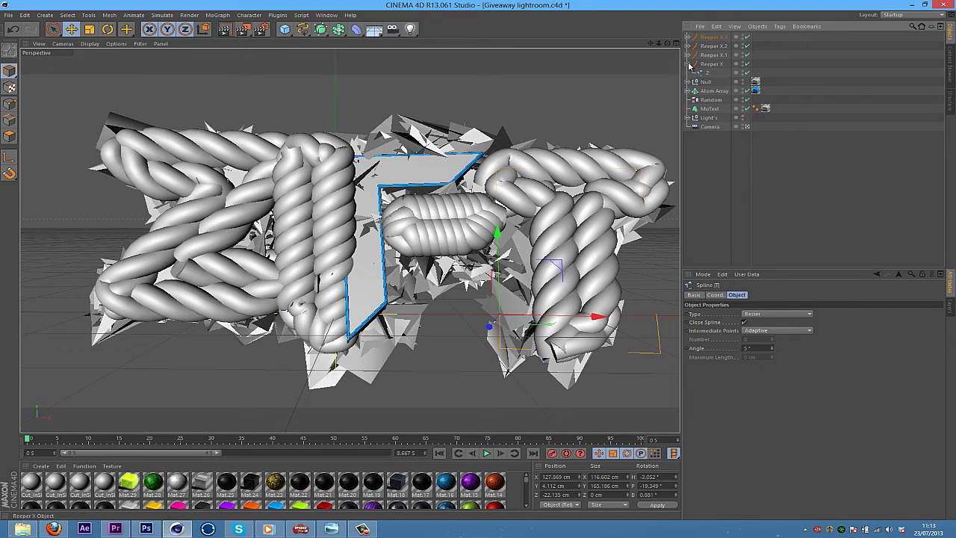
left_click(688, 55)
Enable All Segments on Reeper X.2 so the F's rope covers every stroke
left_click(714, 55)
left_click(715, 46)
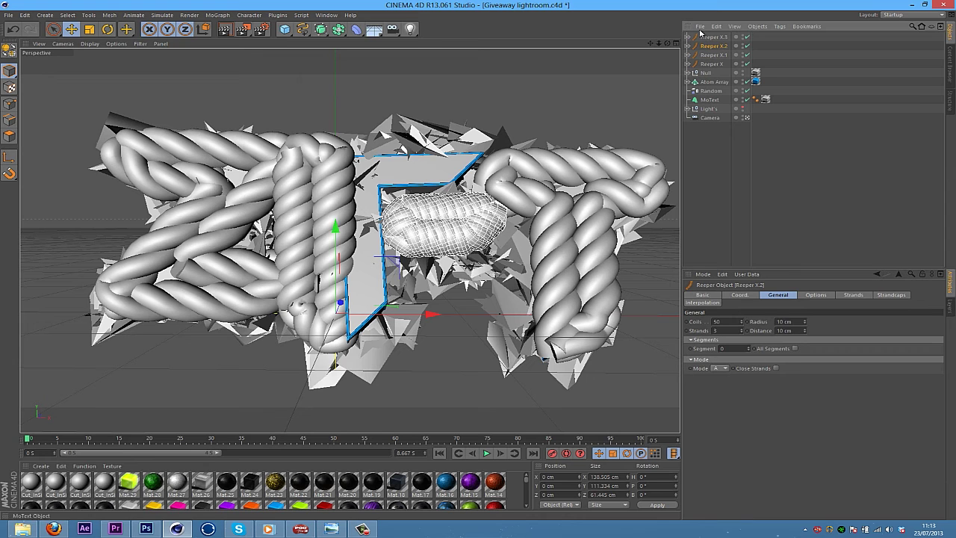
left_click(797, 348)
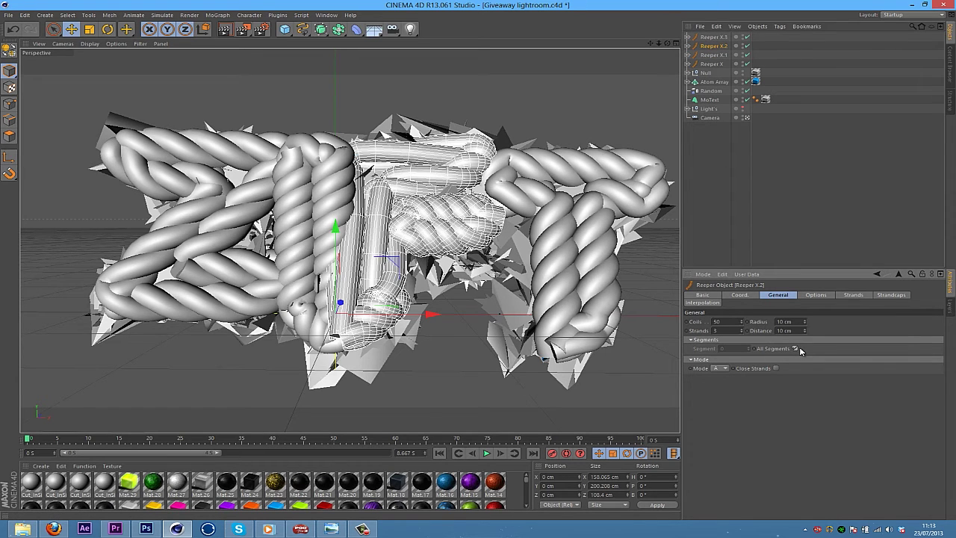
left_click(822, 200)
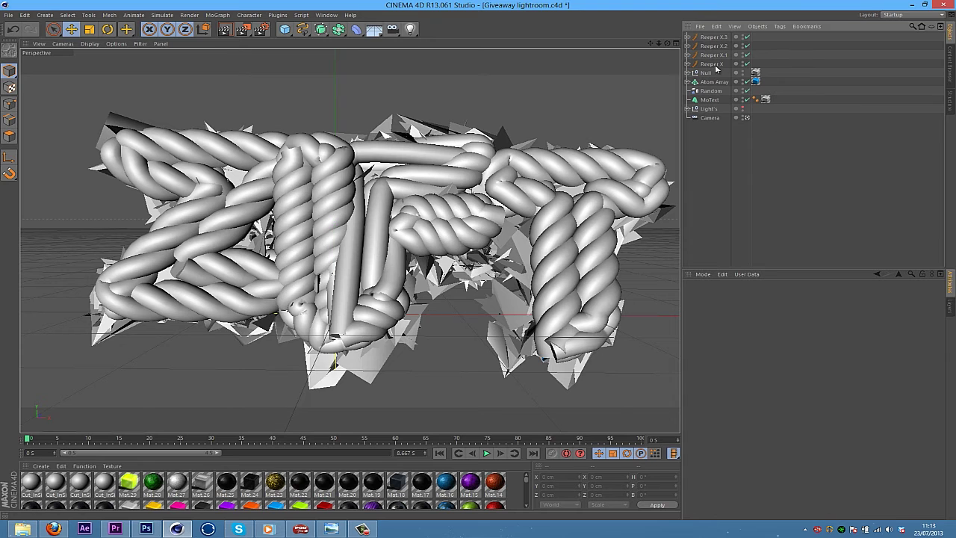
Set all four Reeper ropes to 1 strand with a 2 cm radius
left_click(723, 38)
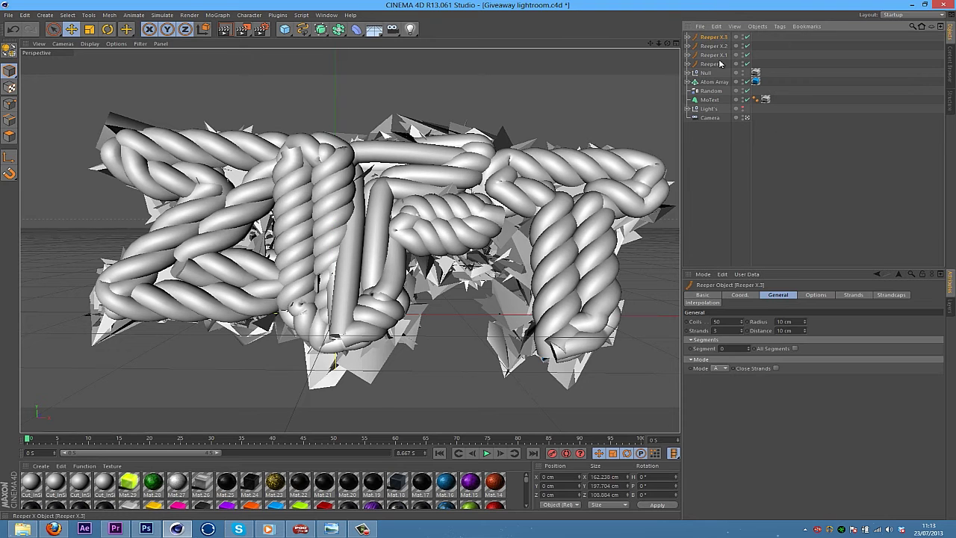
left_click(719, 64, "shift")
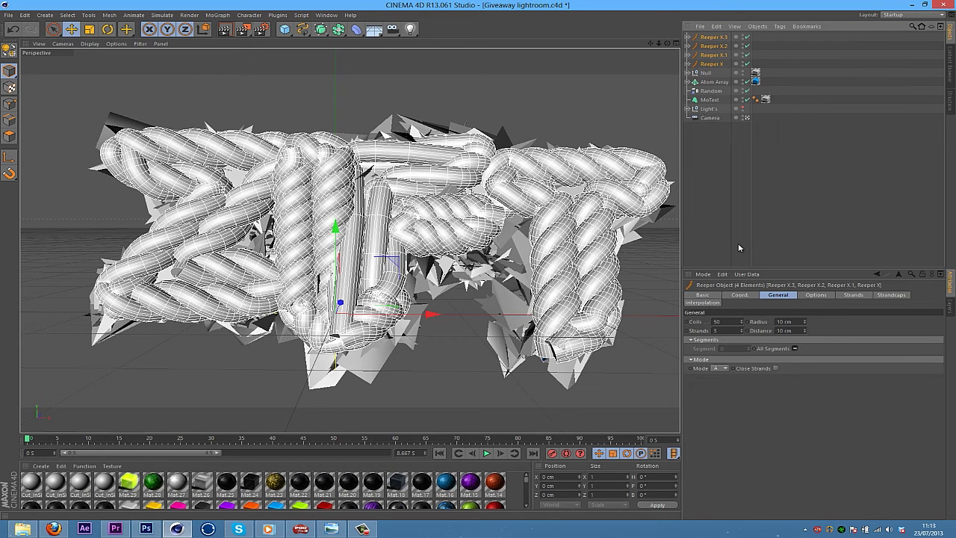
left_click(728, 331)
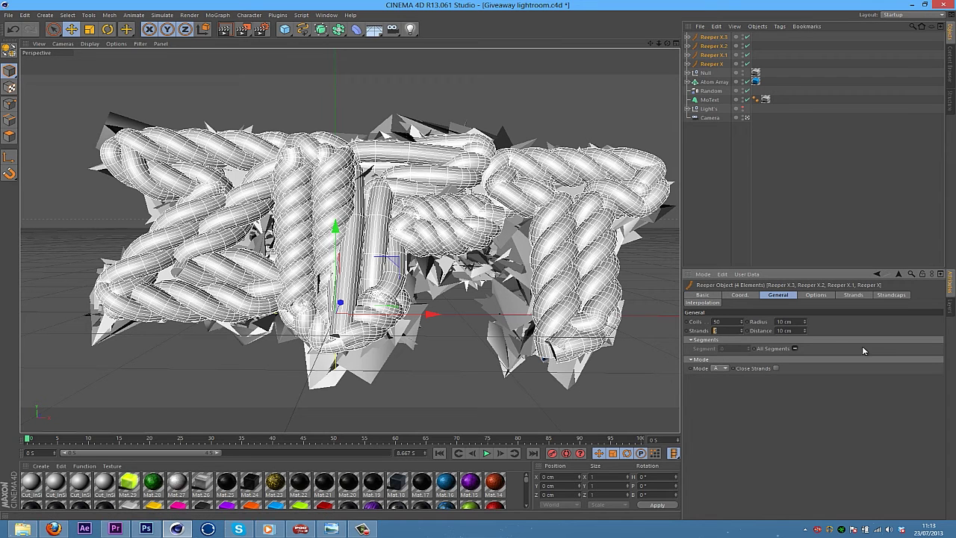
type("1")
key("Return")
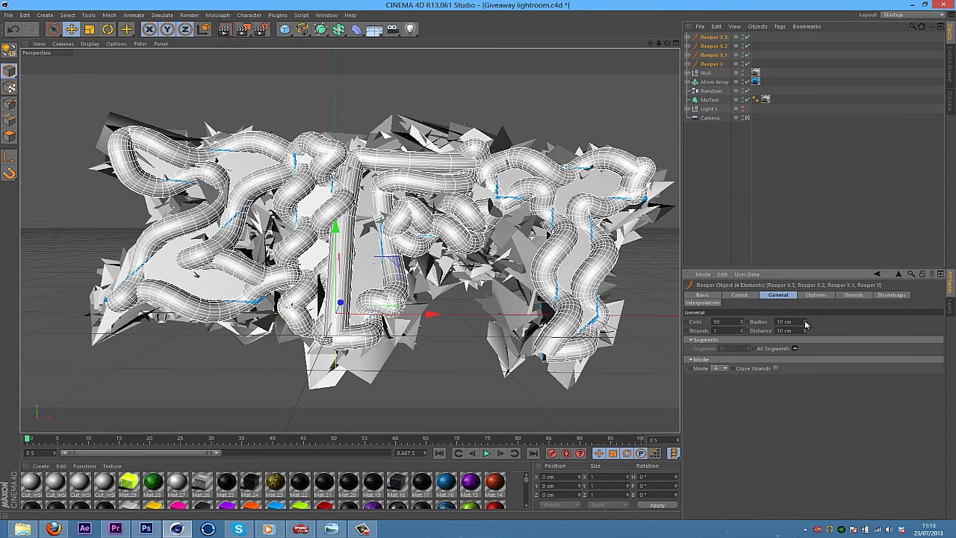
mouse_move(805, 325)
left_mouse_down()
mouse_move(810, 335)
mouse_move(809, 324)
left_mouse_up()
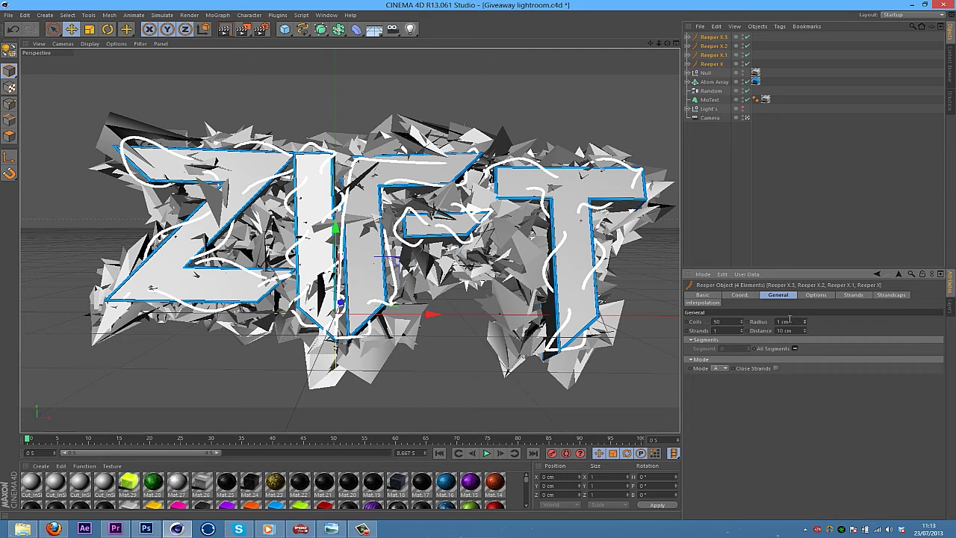
double_click(781, 321)
left_click(836, 251)
Raise Coils to 62 on all ropes and keep Distance at 10 cm
left_click(715, 38)
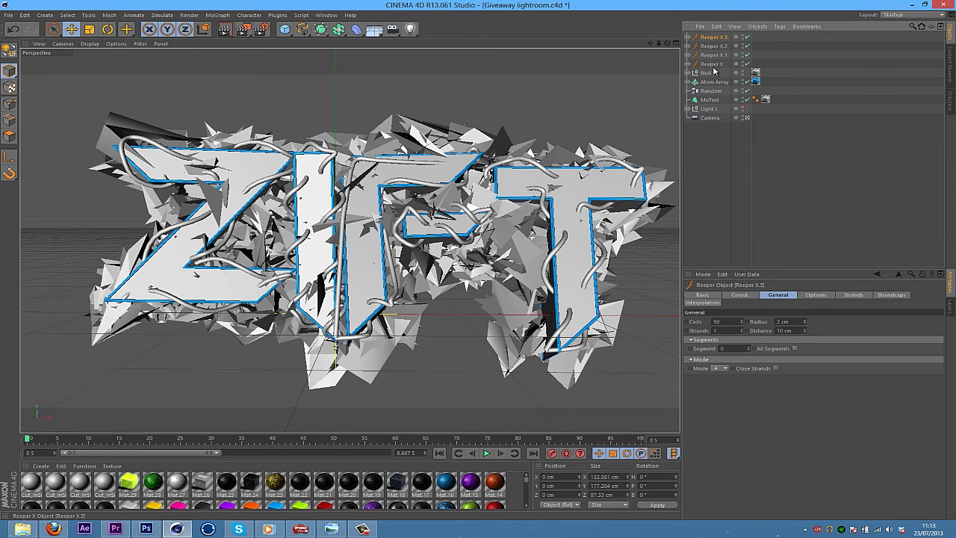
left_click(716, 64, "shift")
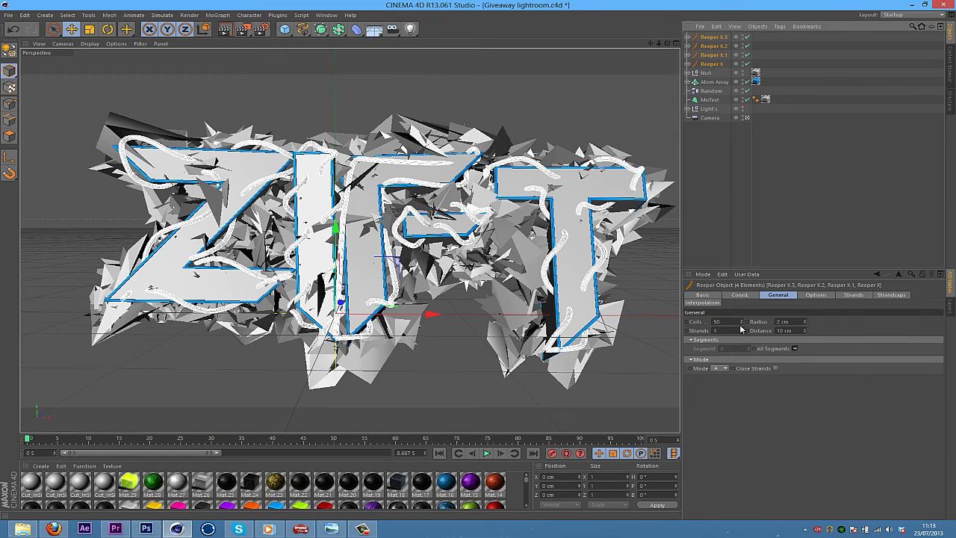
left_click_drag(741, 325, 741, 328)
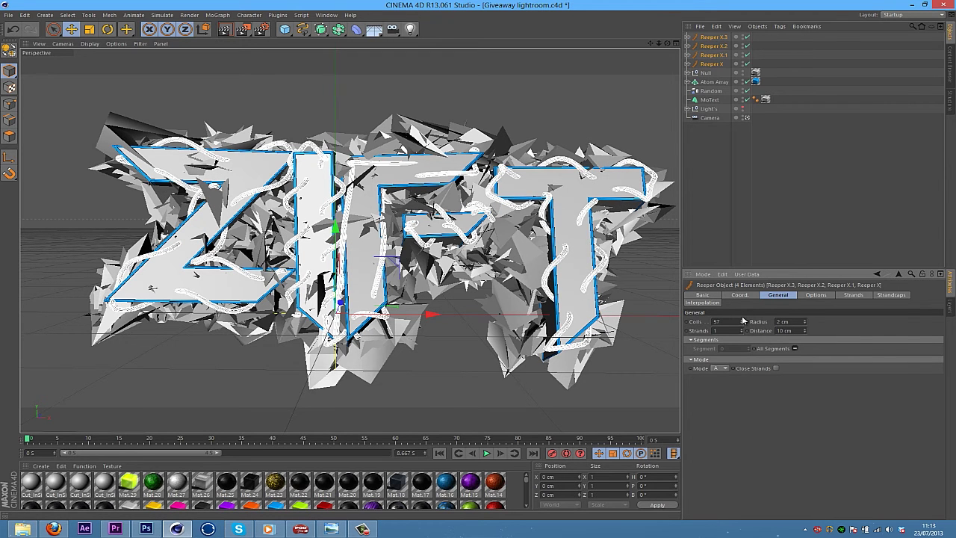
left_click_drag(746, 313, 755, 296)
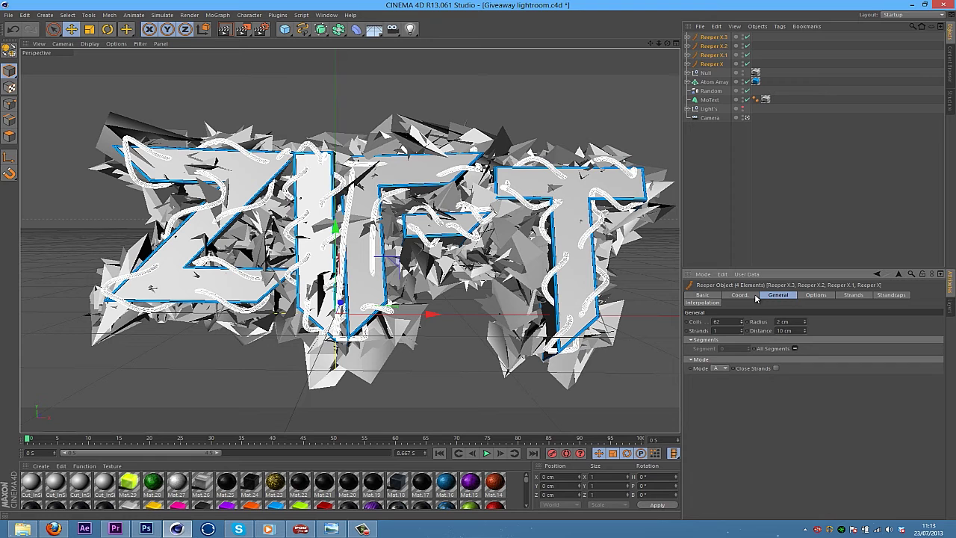
left_click(805, 333)
left_click_drag(805, 332, 805, 403)
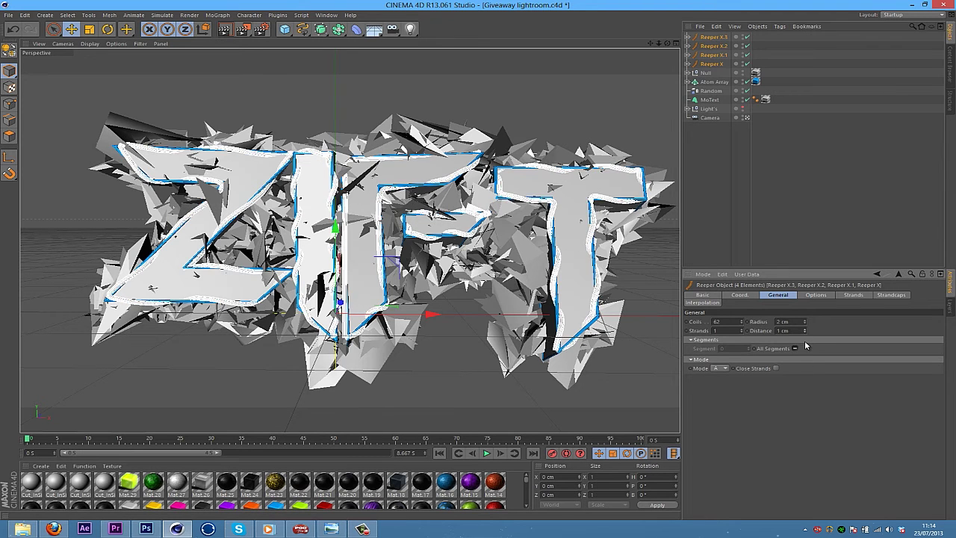
left_click_drag(805, 361, 808, 322)
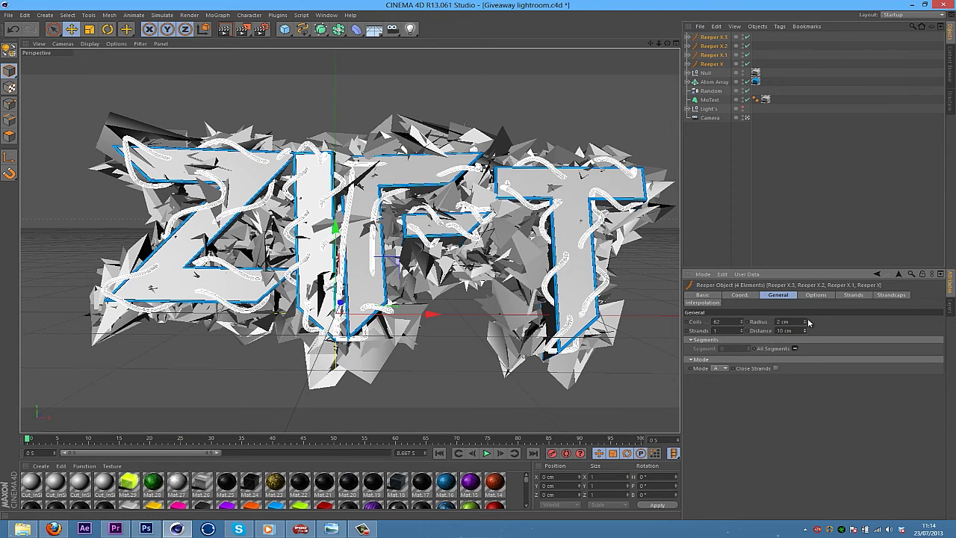
Give the Z rope 9 cm distance, 2 cm radius and more coils
left_click(786, 199)
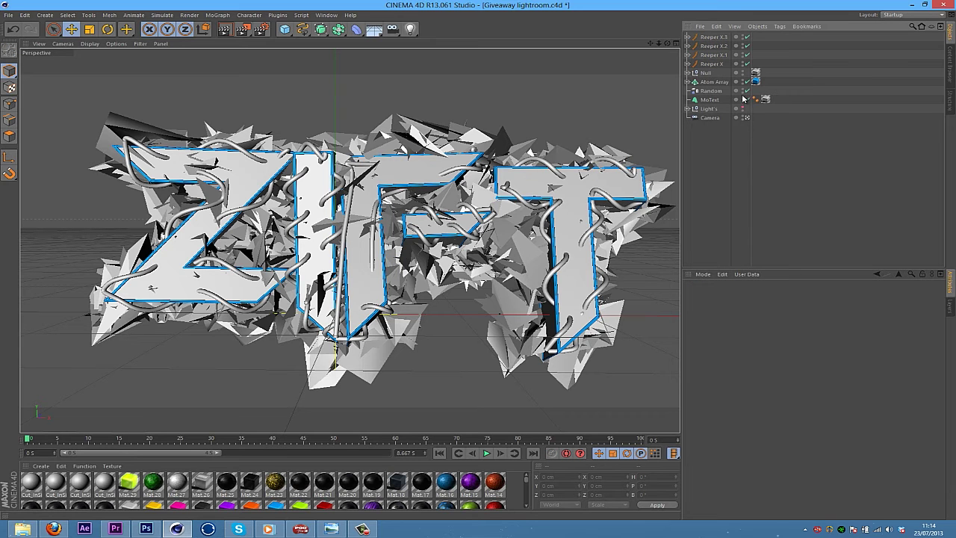
left_click(721, 37)
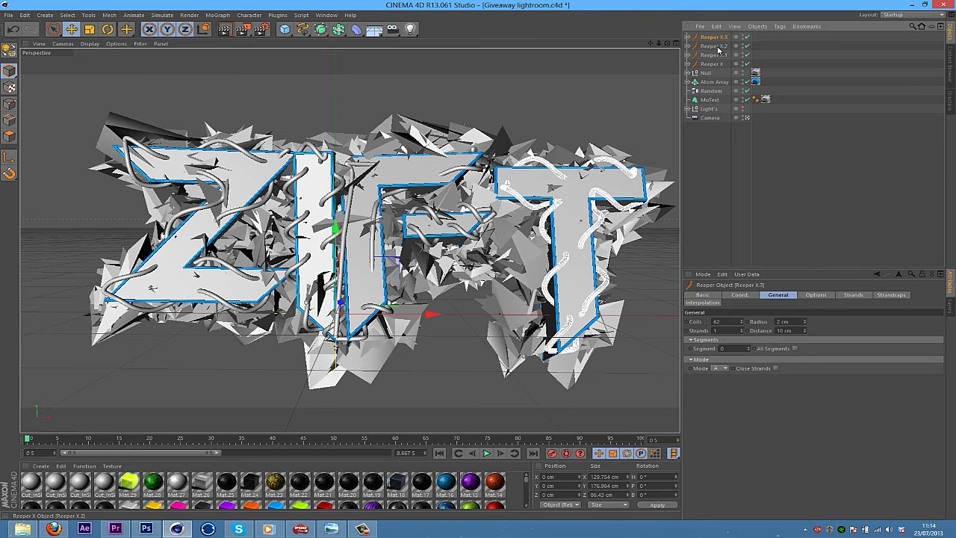
left_click(714, 46)
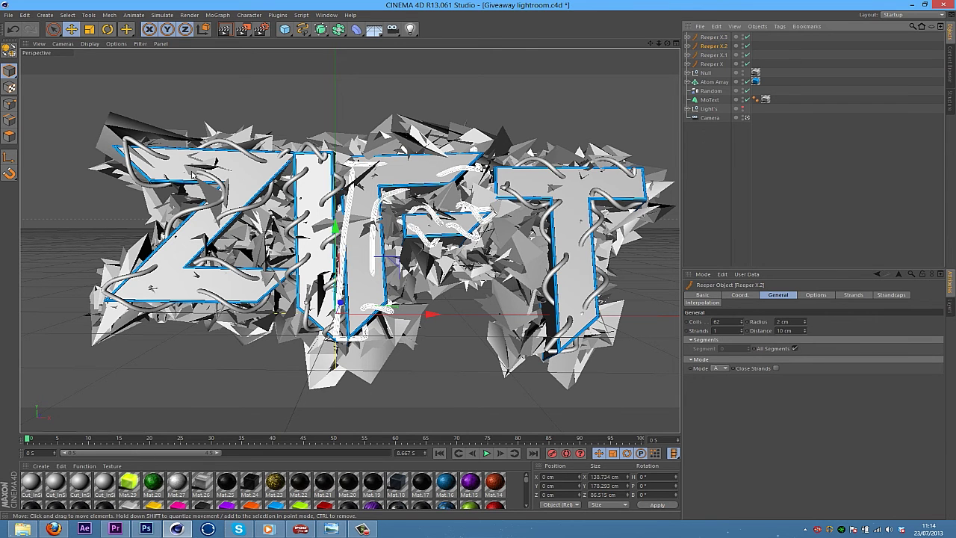
left_click(712, 63)
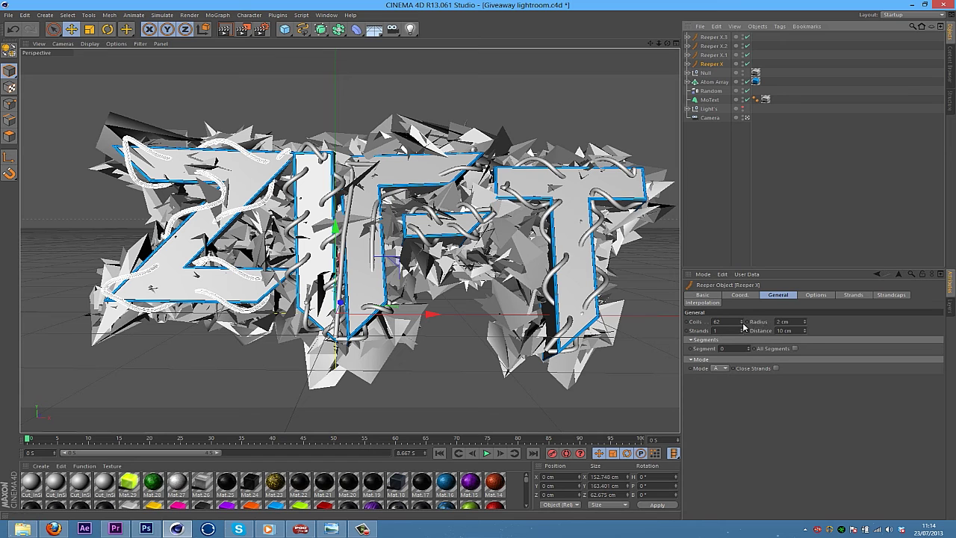
left_click(805, 333)
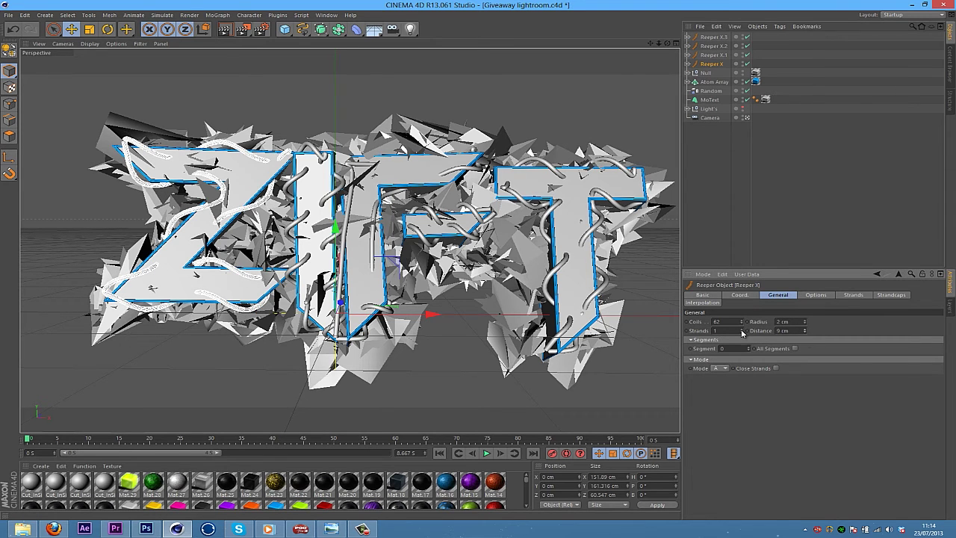
left_click(805, 321)
left_click(805, 321)
left_click(805, 323)
left_click(806, 323)
left_click_drag(745, 318, 755, 301)
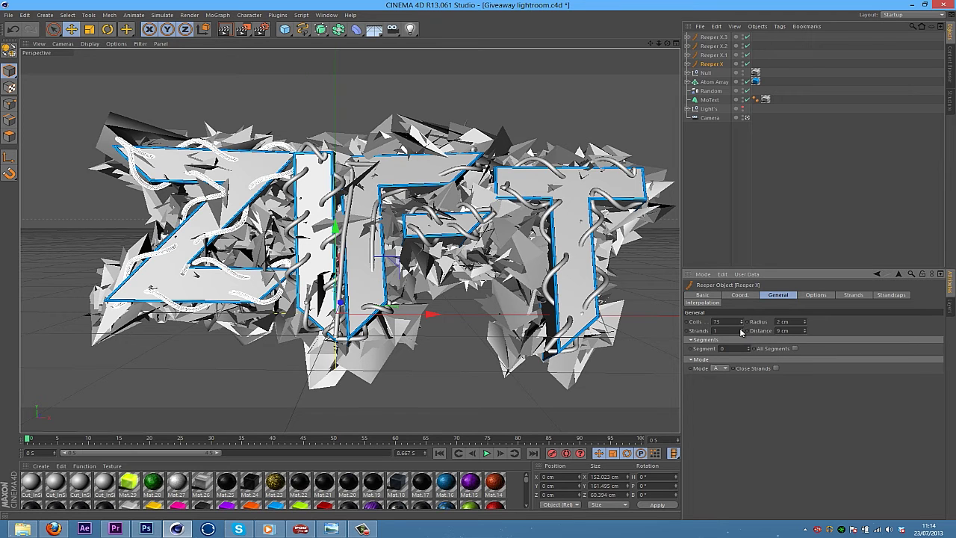
Lower the coil count on the I rope and raise it on the F rope
left_click(714, 55)
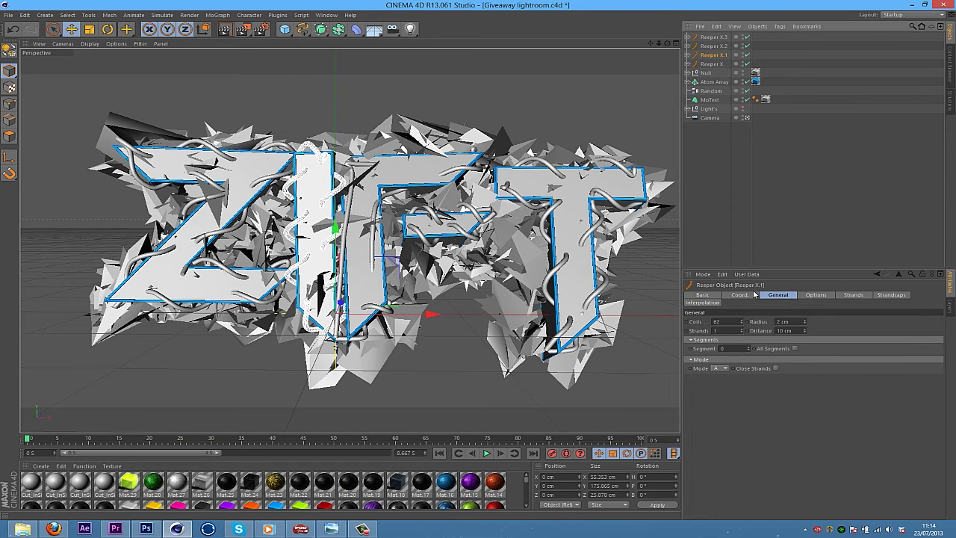
left_click_drag(744, 322, 738, 338)
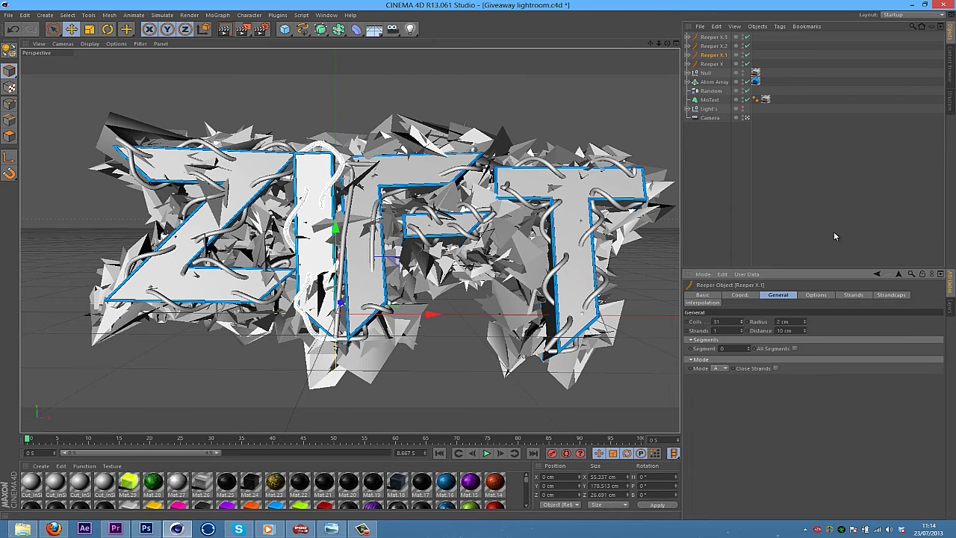
left_click(716, 46)
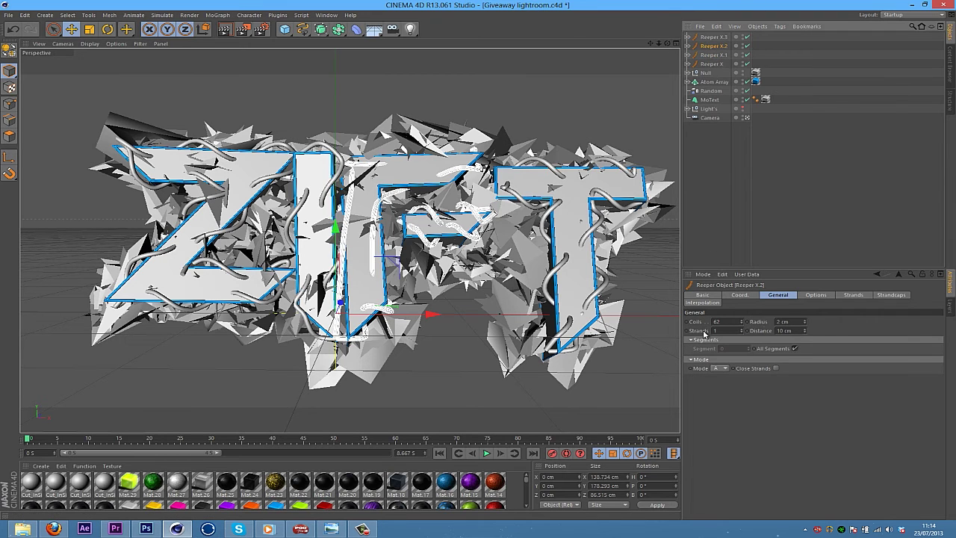
left_click(742, 325)
left_click_drag(746, 332, 759, 290)
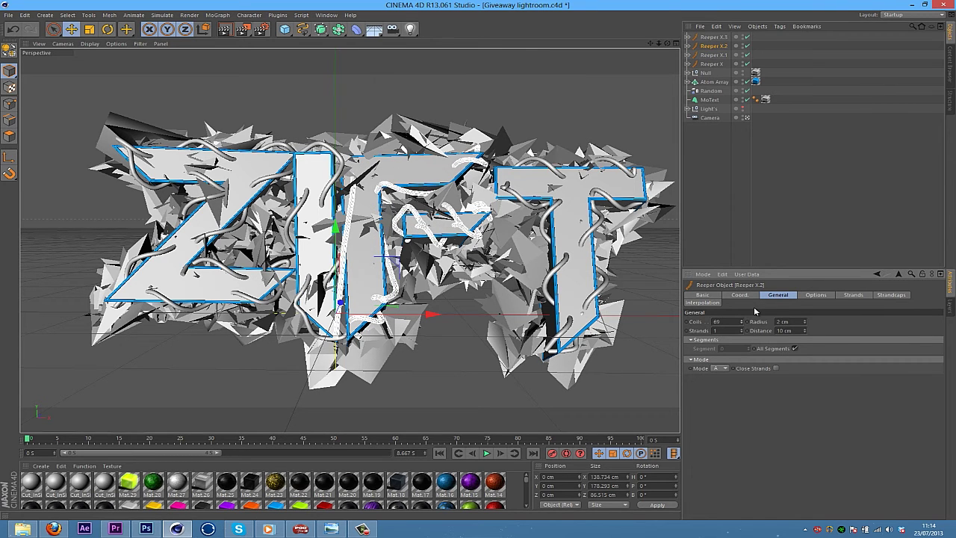
Reduce the T rope's (Reeper X.3) coils to 47
left_click(709, 37)
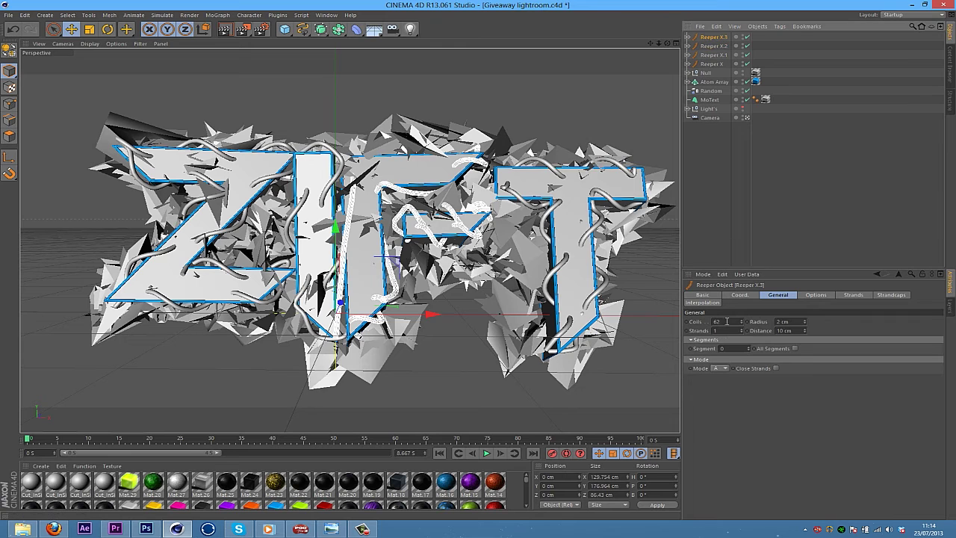
left_click(742, 323)
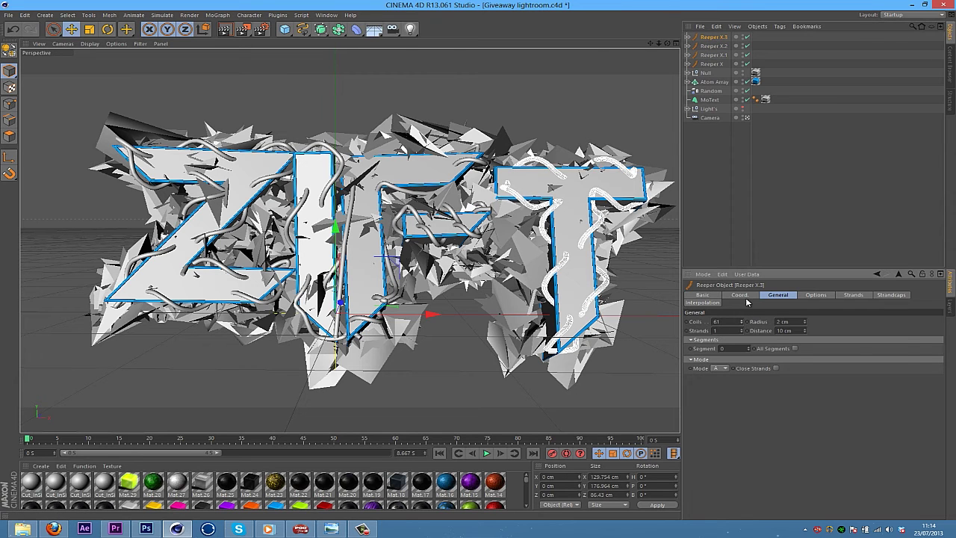
left_click_drag(744, 338, 738, 367)
Reduce the T strands' coils to 47, then group all four Reeper strands with Alt+G
left_click_drag(746, 326, 746, 332)
left_click(798, 227)
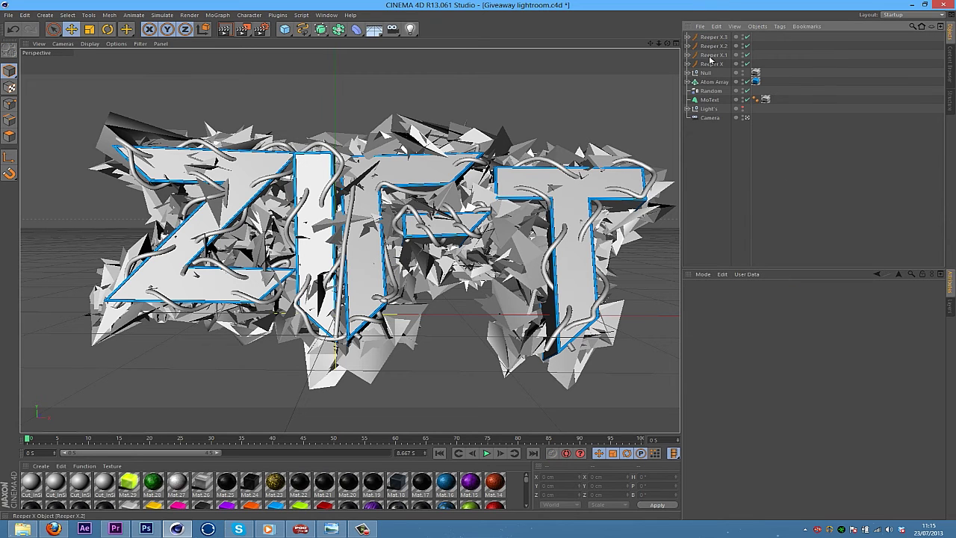
left_click(722, 38)
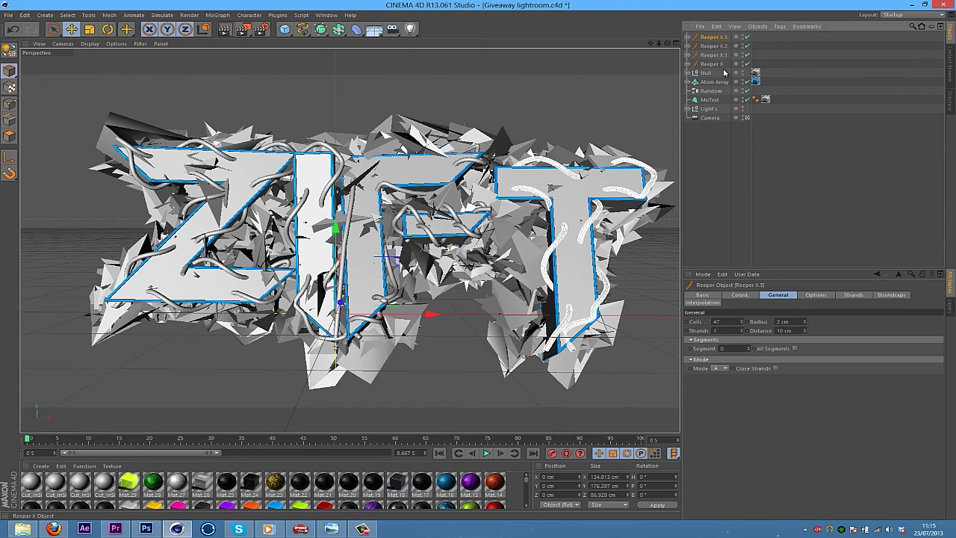
left_click(709, 63, "shift")
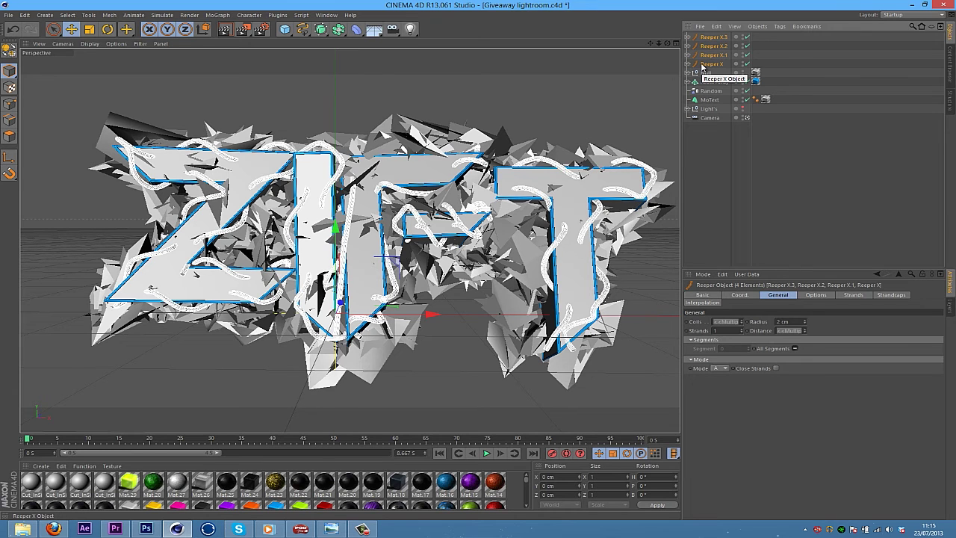
key("alt+g")
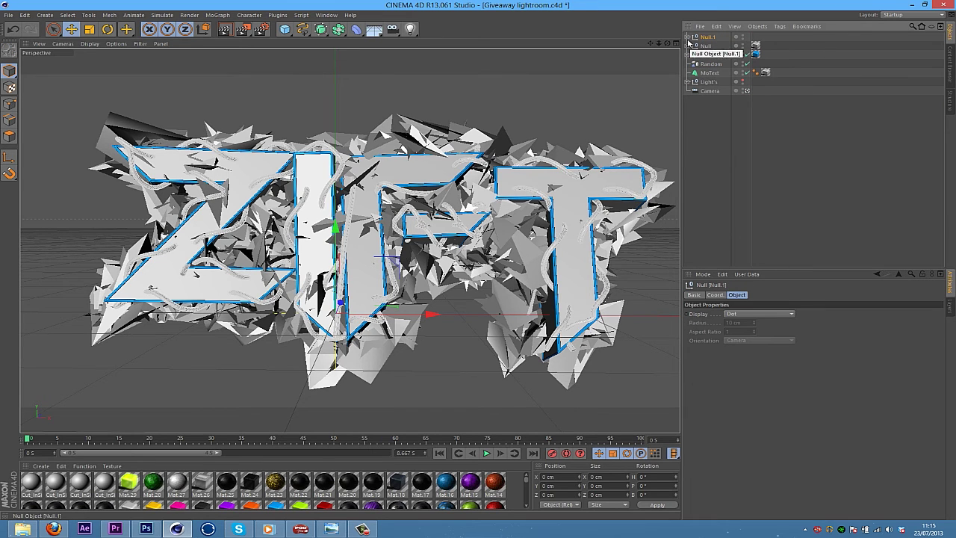
Expand and collapse the new Null.1 group to check its four rope strands, then deselect
left_click(688, 36)
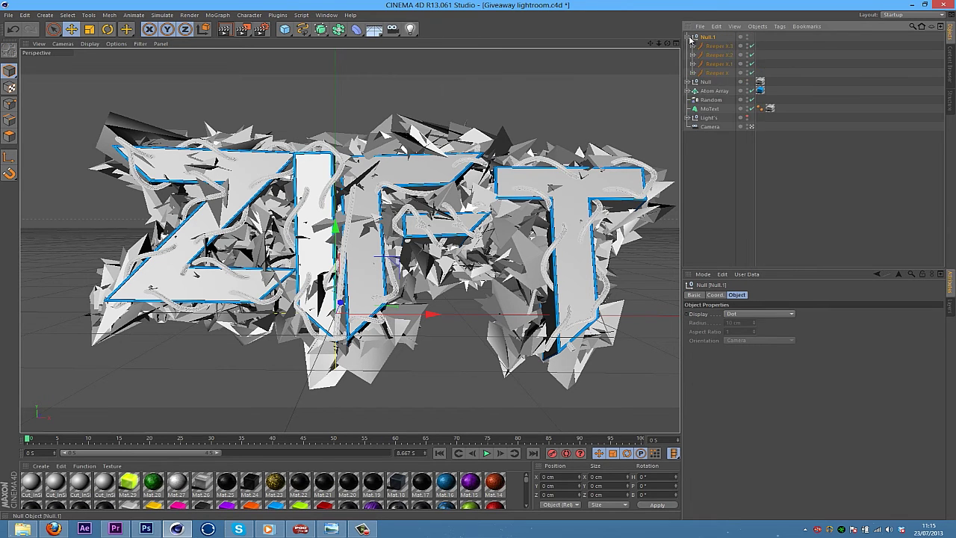
left_click(689, 36)
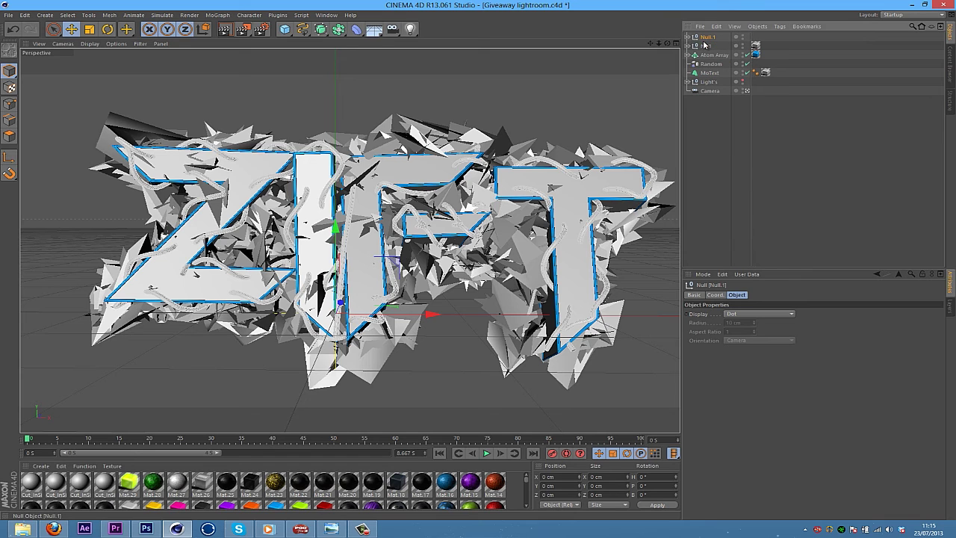
left_click(688, 45)
left_click(688, 45)
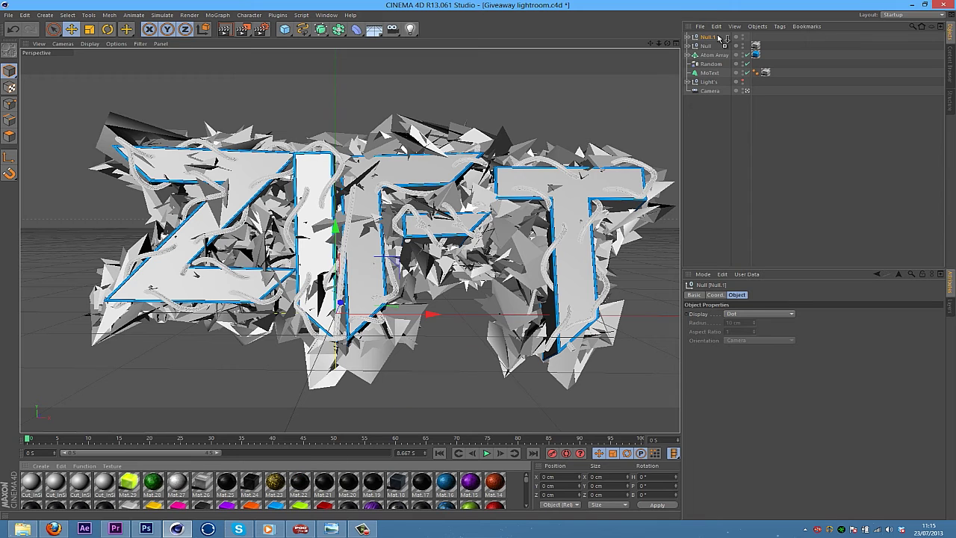
left_click(744, 216)
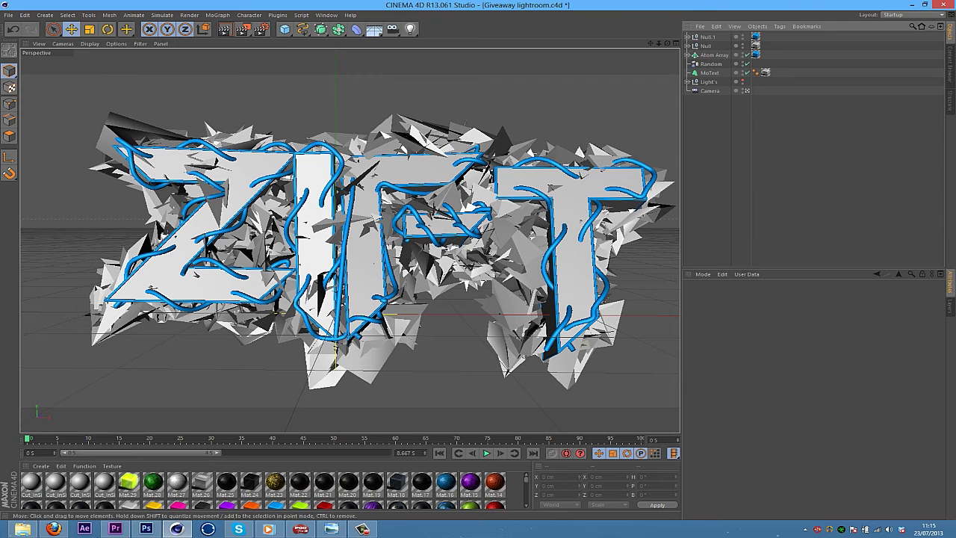
View the AXIS reference render in Photo Viewer, then minimise it
left_click(330, 528)
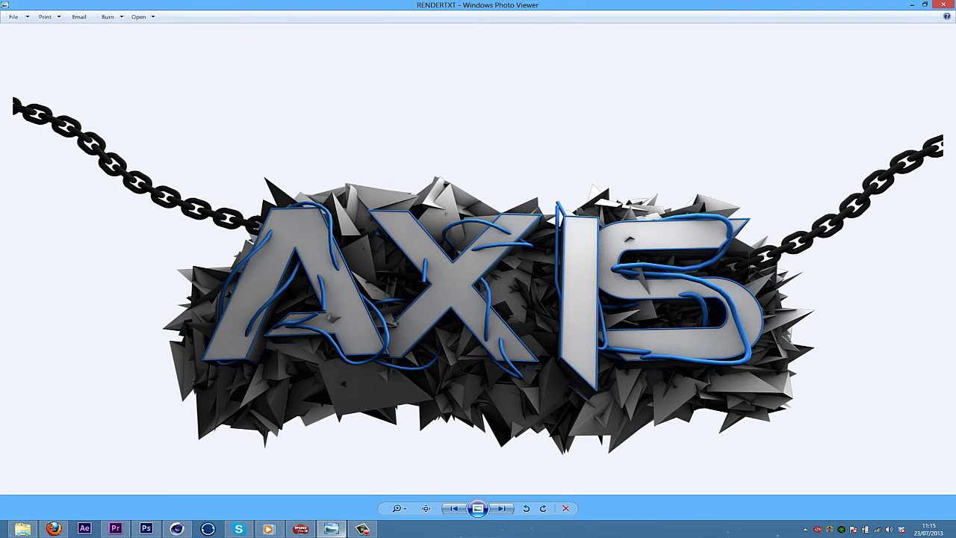
mouse_move(362, 528)
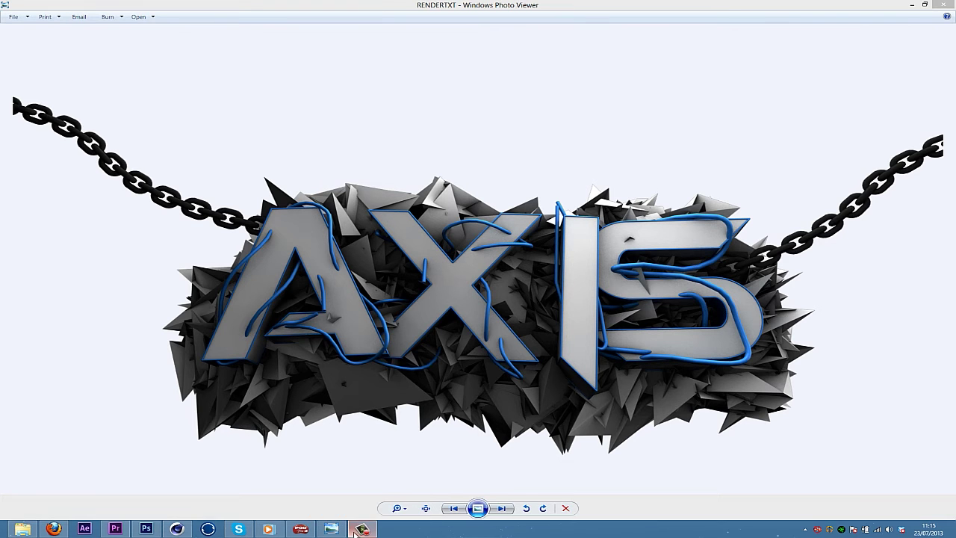
left_click(330, 529)
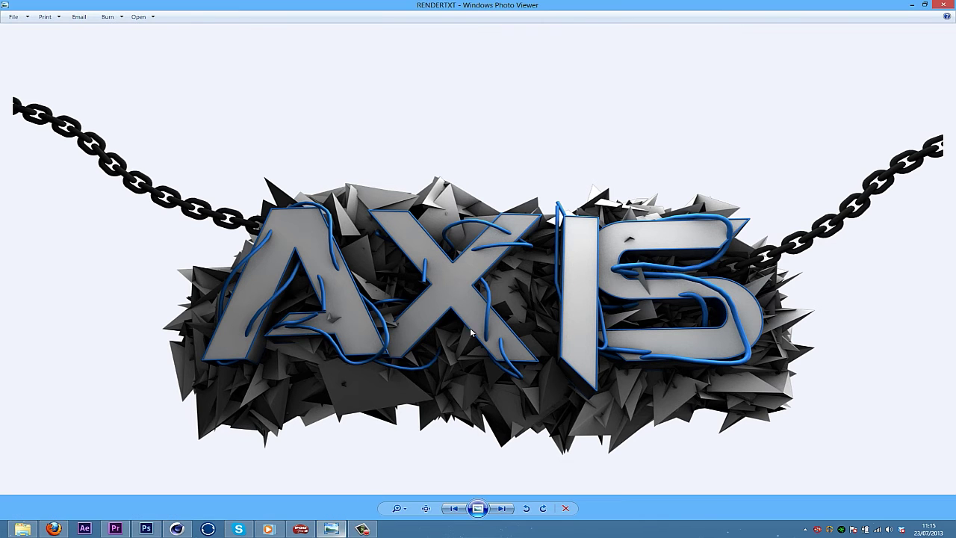
left_click(331, 529)
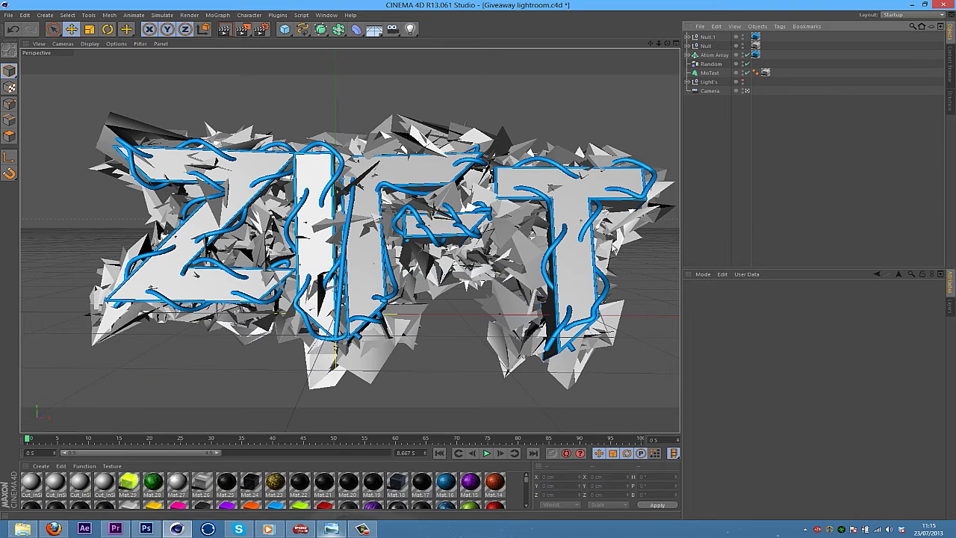
Set the render output size to 1920 x 1080 in Render Settings
left_click(263, 29)
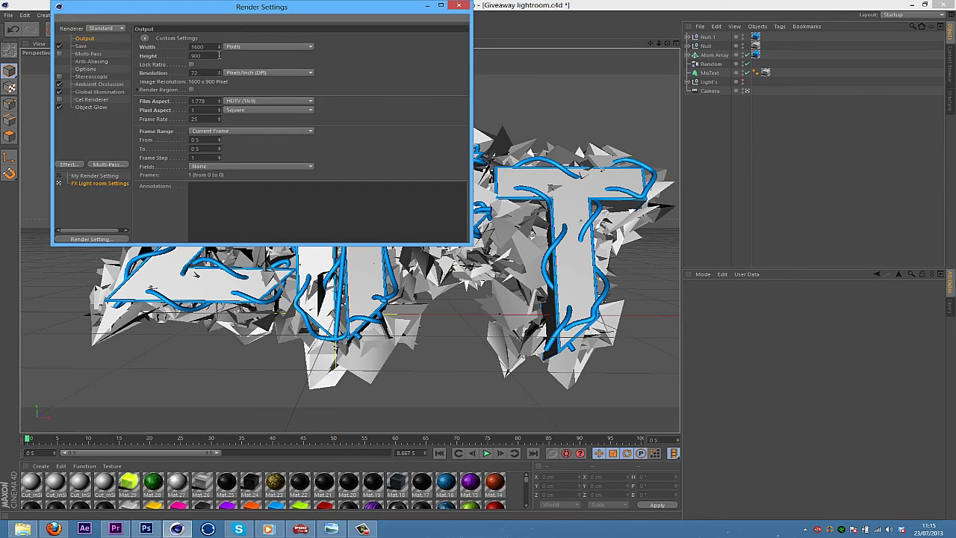
double_click(215, 47)
type("1920")
key("Tab")
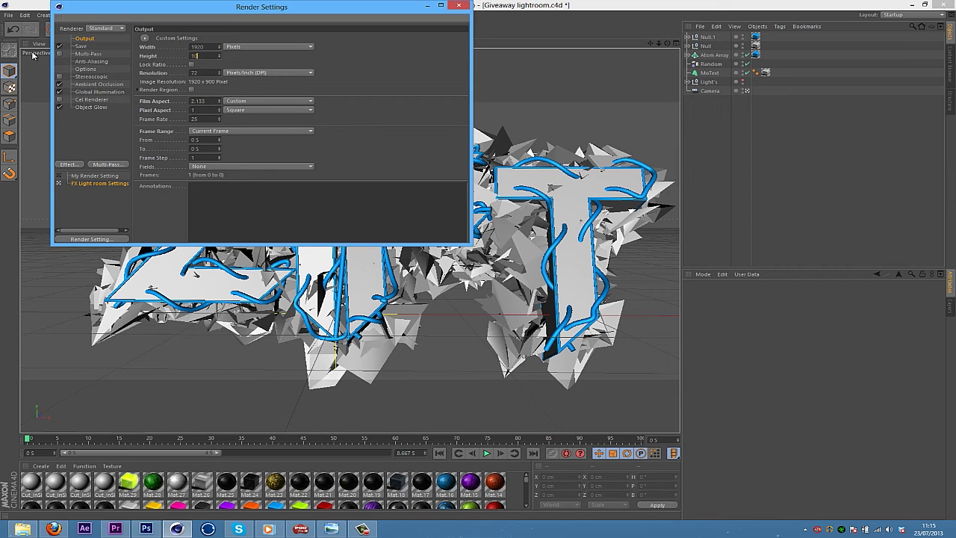
key("Return")
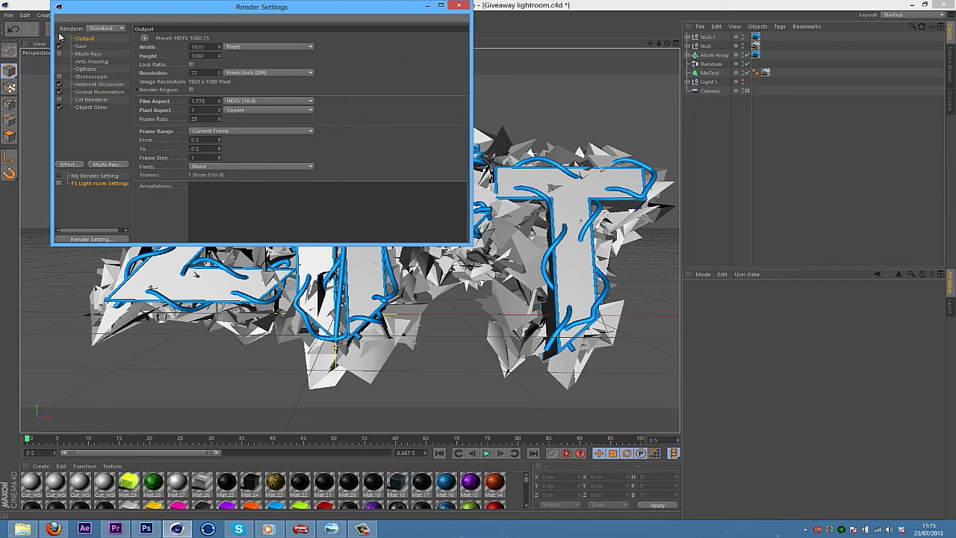
Browse the render save location to the Pictures\bgs folder
left_click(80, 46)
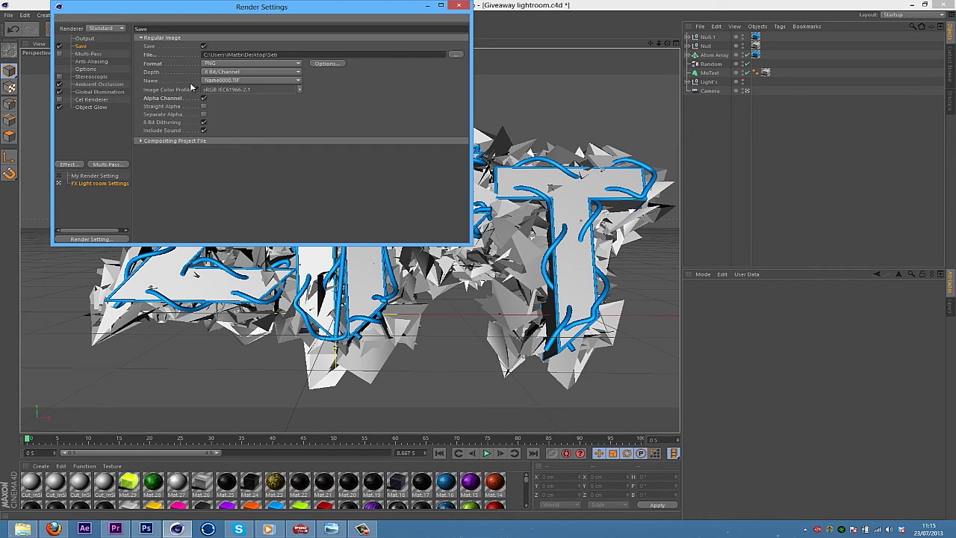
left_click(458, 55)
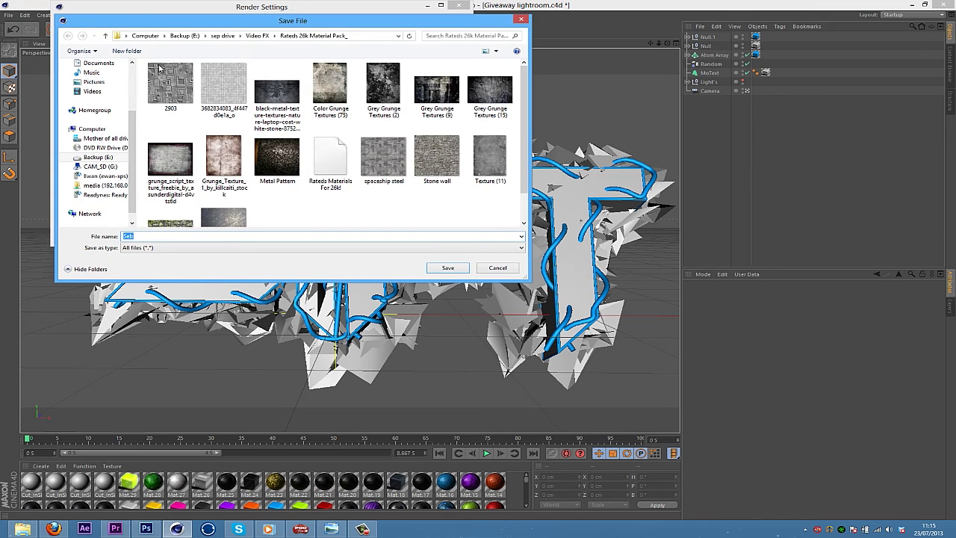
left_click(94, 81)
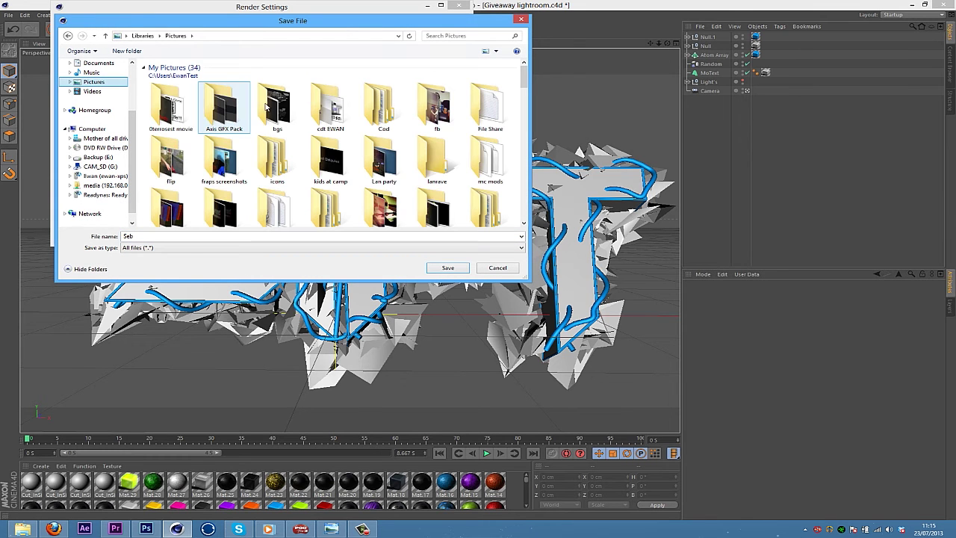
left_click(267, 107)
double_click(266, 107)
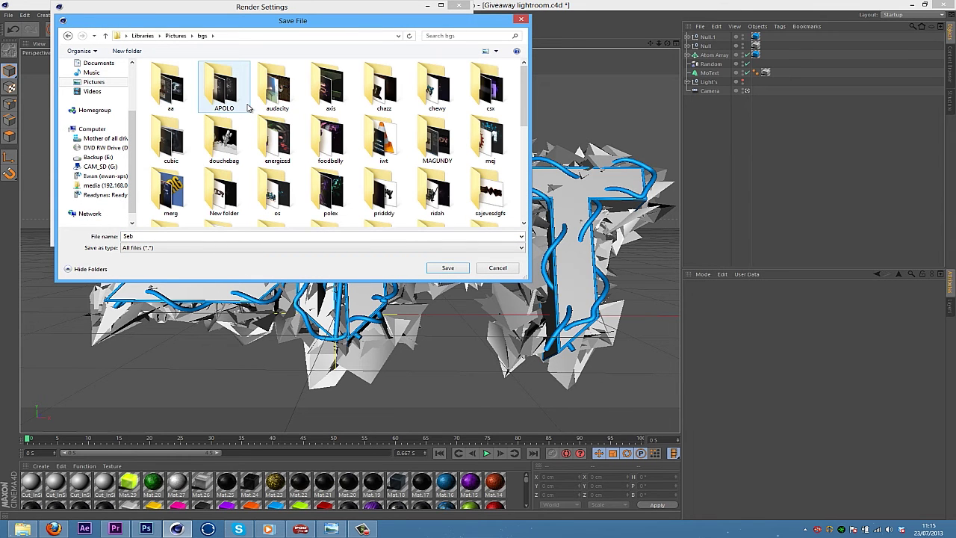
Create a TUTS folder in bgs, save the render as ZIFT there, and close Render Settings
key("ctrl+shift+n")
type("TUTS")
key("Return")
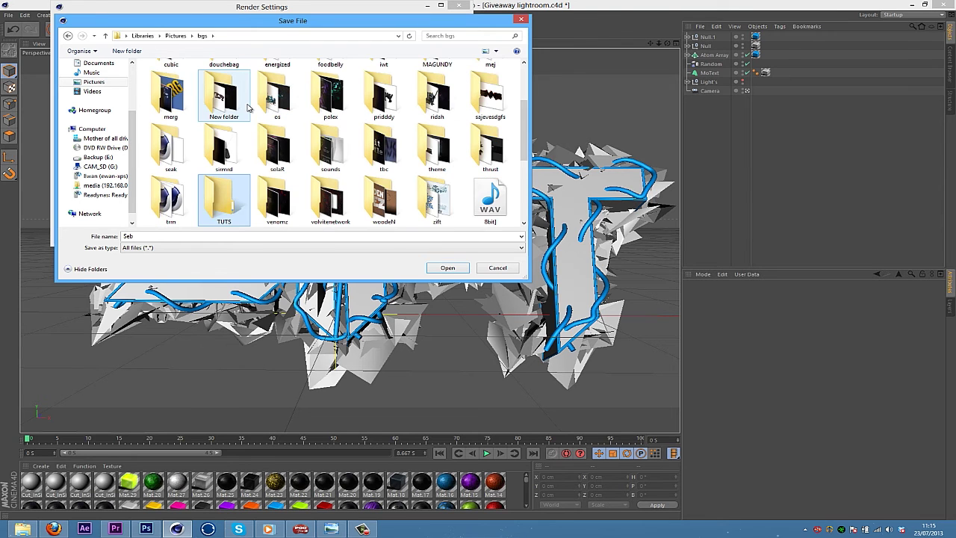
key("Return")
double_click(401, 234)
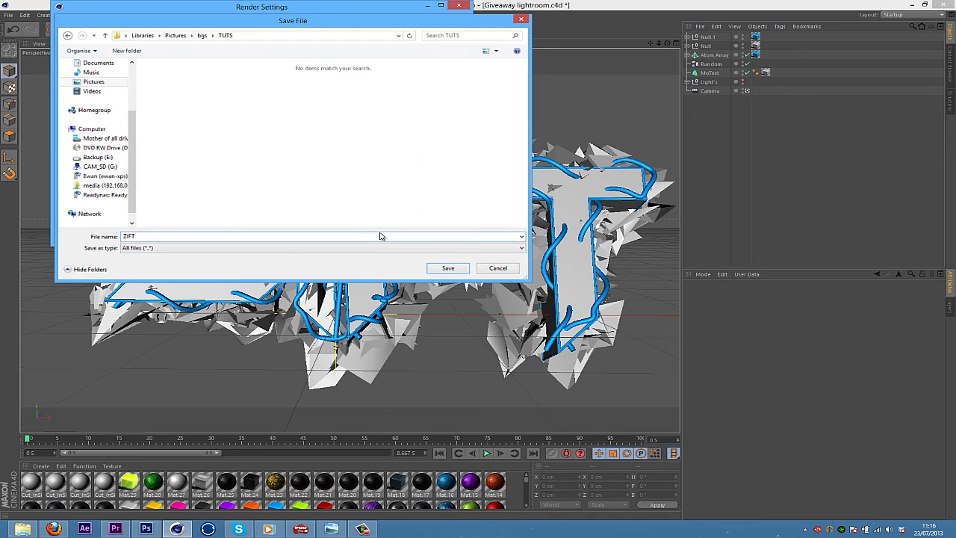
key("Return")
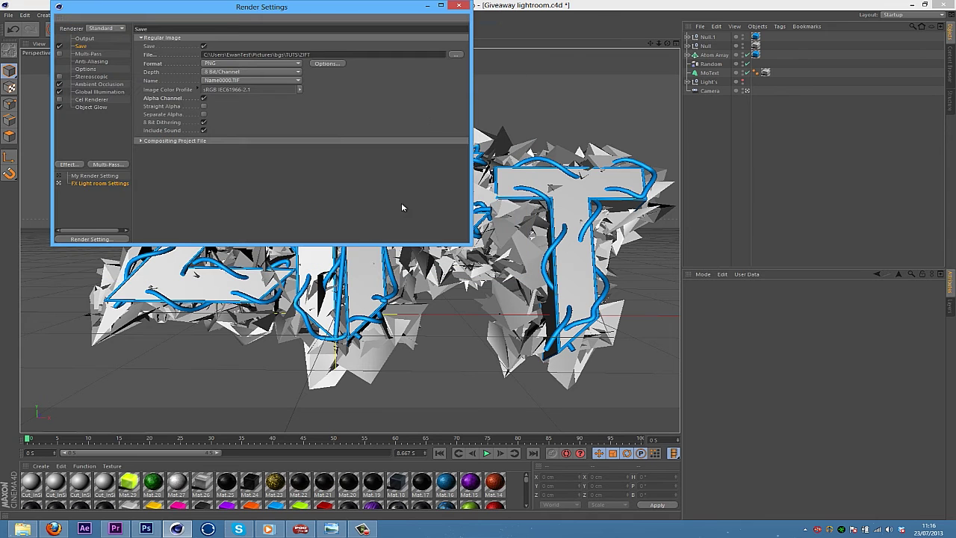
left_click(458, 5)
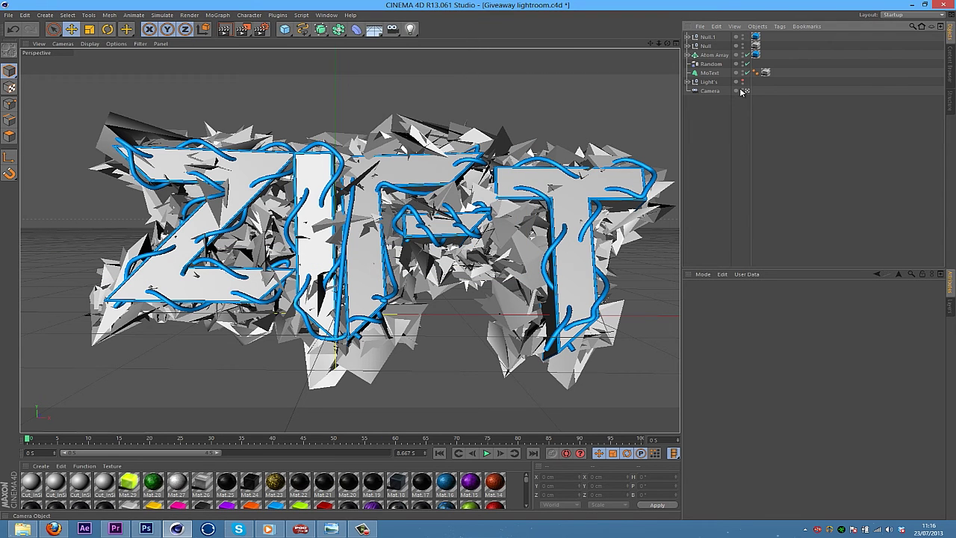
Switch to the scene camera and zoom, move and orbit it to centre the whole ZIFT text
left_click(750, 90)
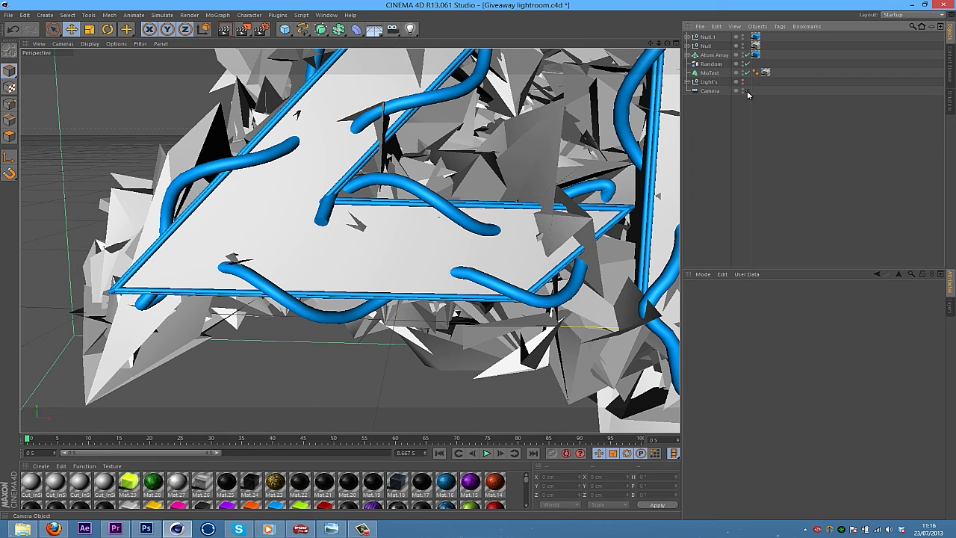
left_click_drag(661, 45, 482, 256)
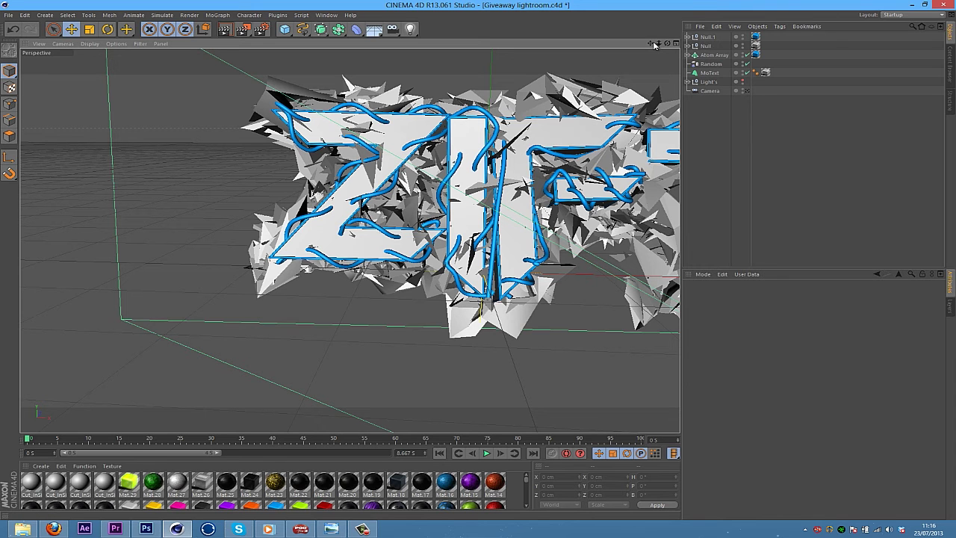
mouse_move(657, 45)
left_mouse_down()
mouse_move(451, 269)
mouse_move(481, 266)
mouse_move(673, 49)
left_mouse_up()
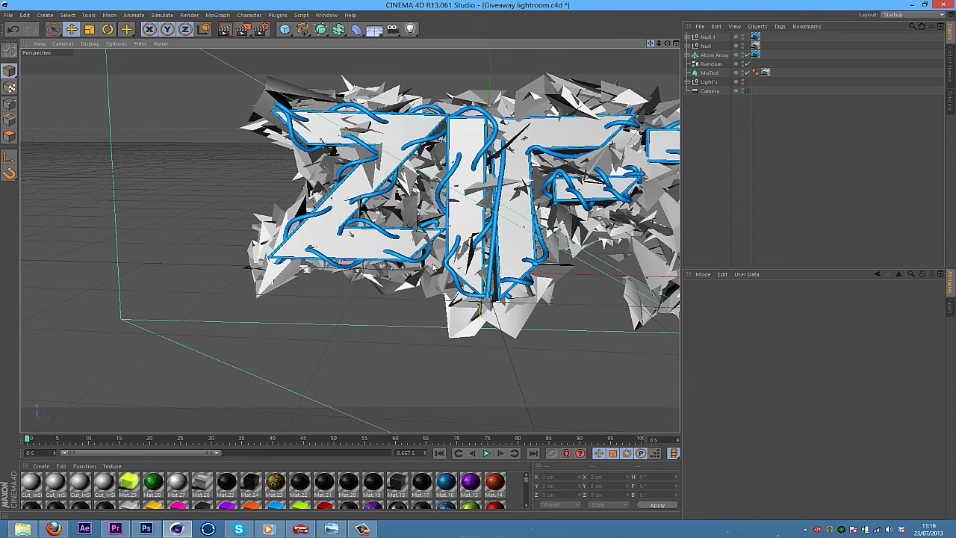
left_click_drag(481, 263, 476, 263)
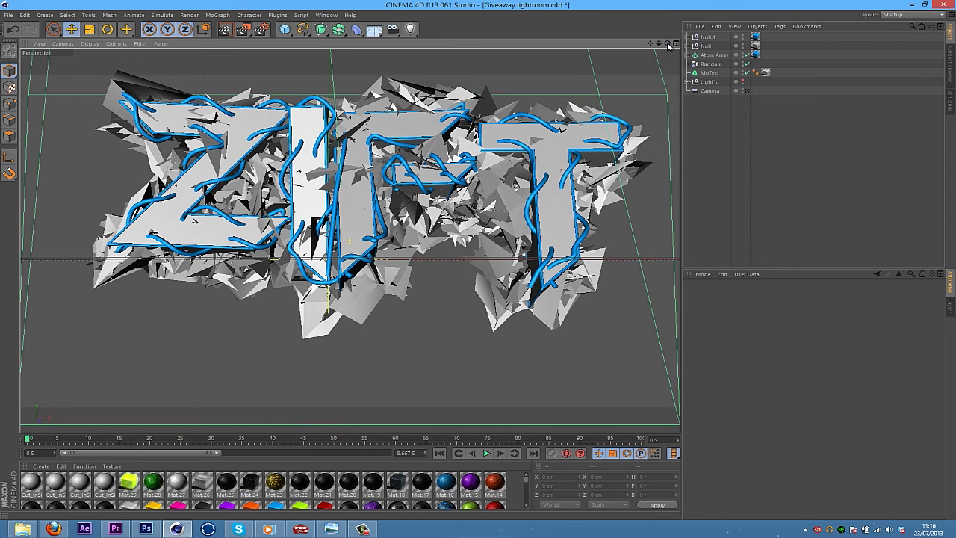
left_click_drag(650, 43, 476, 263)
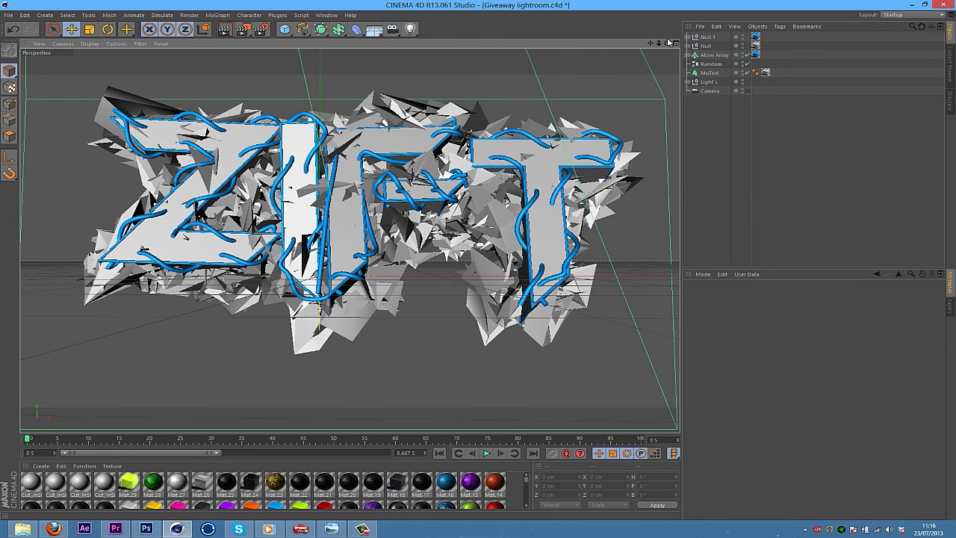
left_click_drag(668, 45, 480, 266)
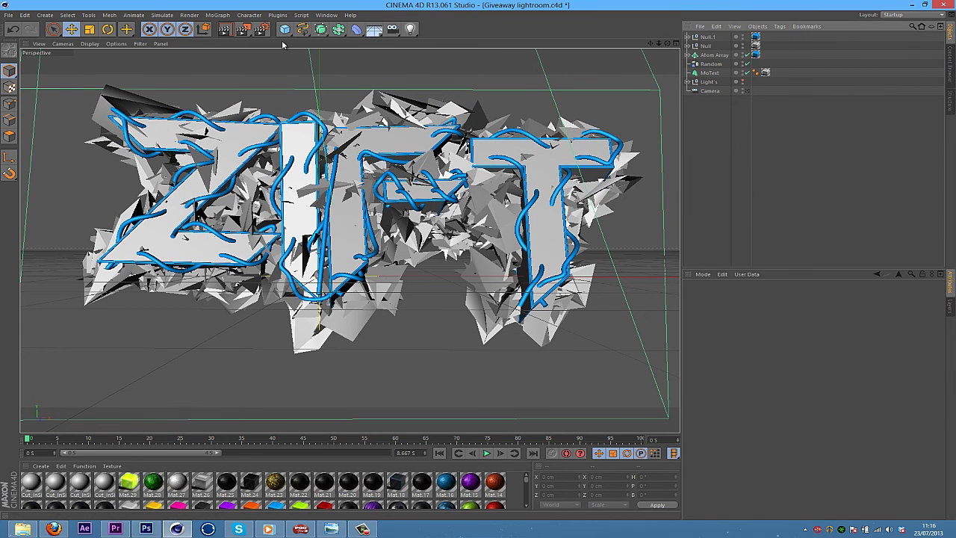
Render the camera view to a full-screen Picture Viewer and pan across the image
left_click(244, 30)
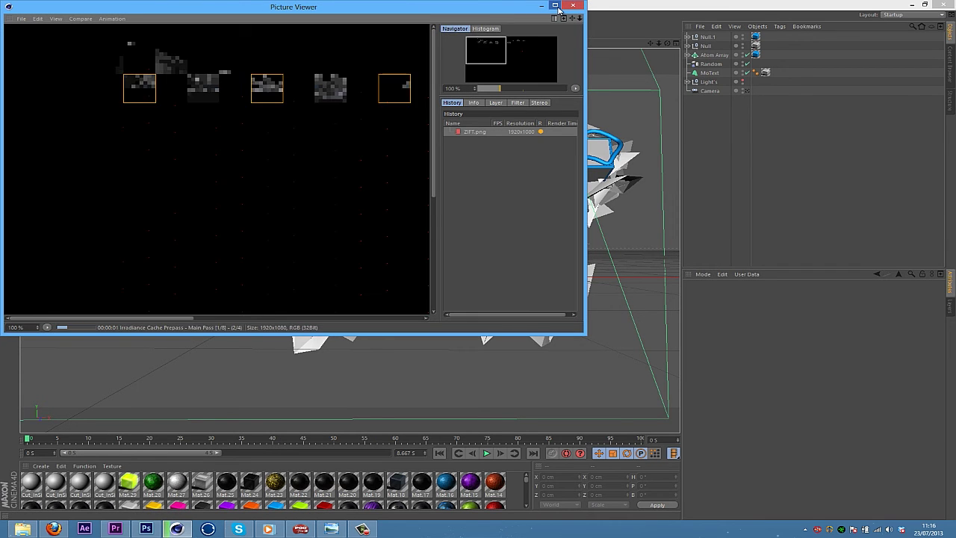
left_click(556, 7)
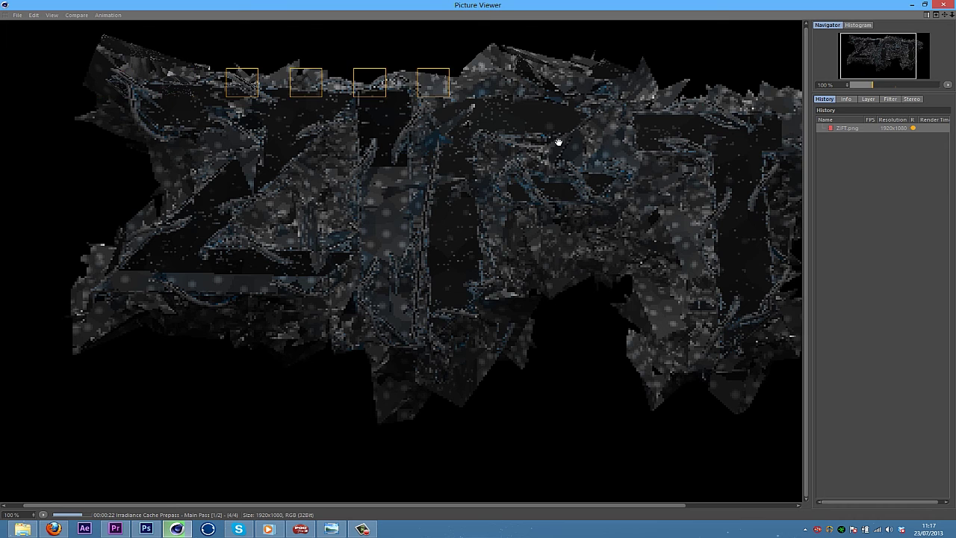
left_click_drag(443, 259, 478, 443)
left_click_drag(471, 405, 453, 406)
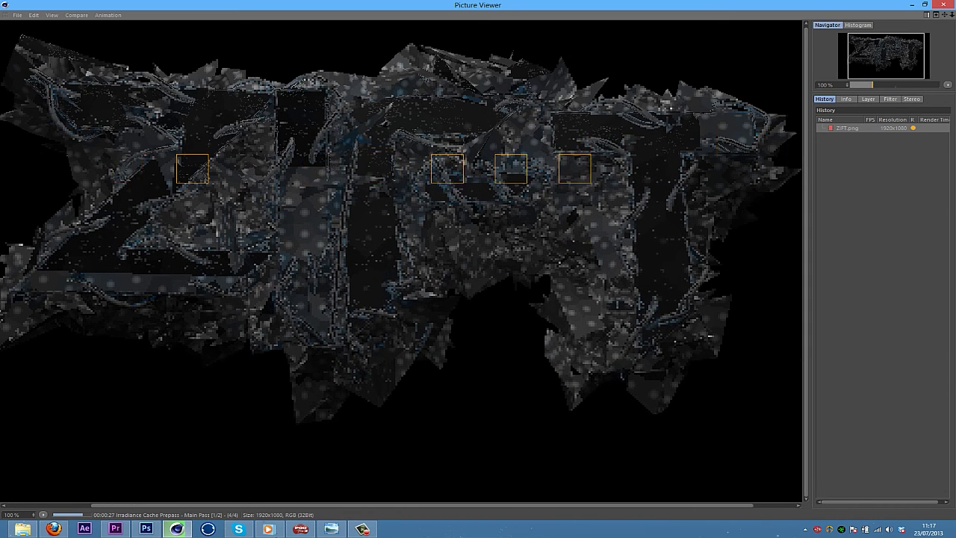
Compare briefly against the AXIS reference render, then keep panning the ZIFT render
left_click(332, 529)
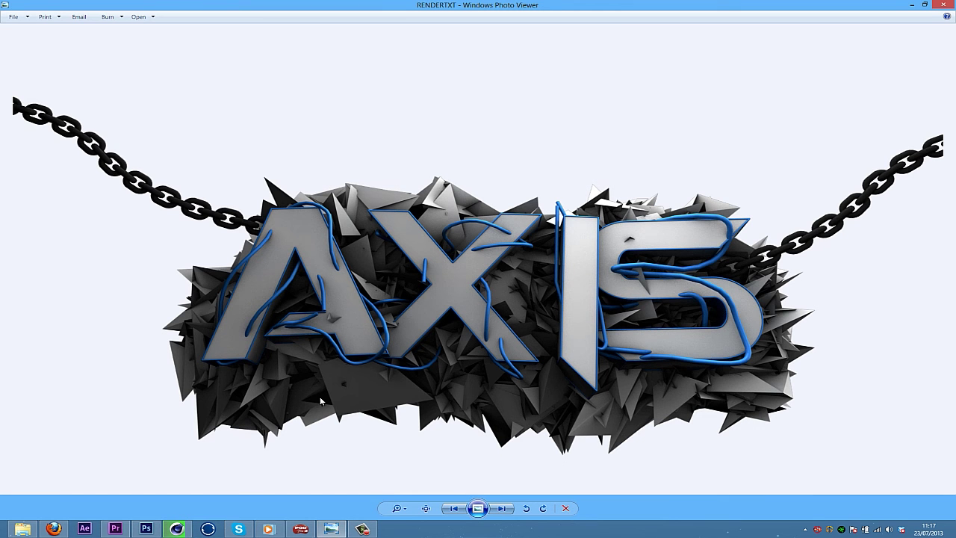
left_click(331, 529)
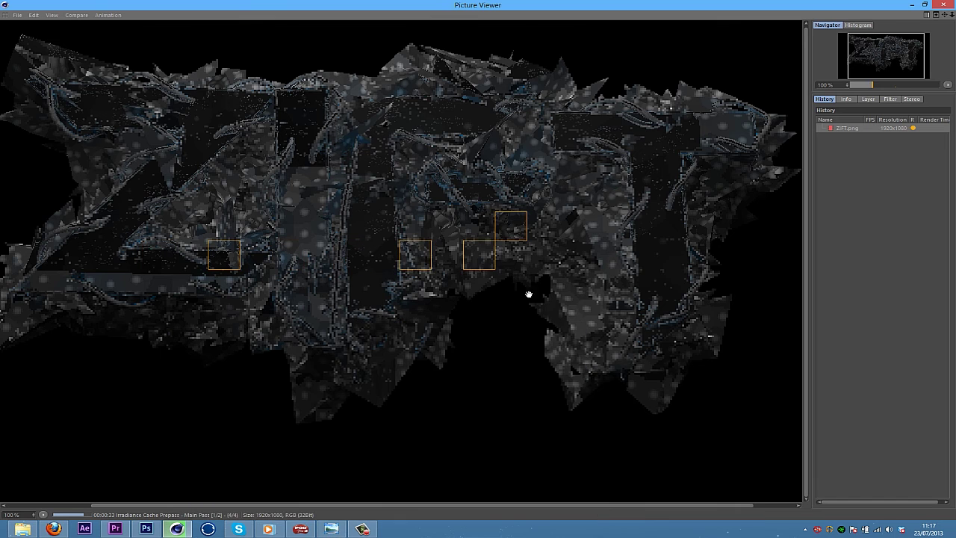
left_click_drag(498, 324, 454, 359)
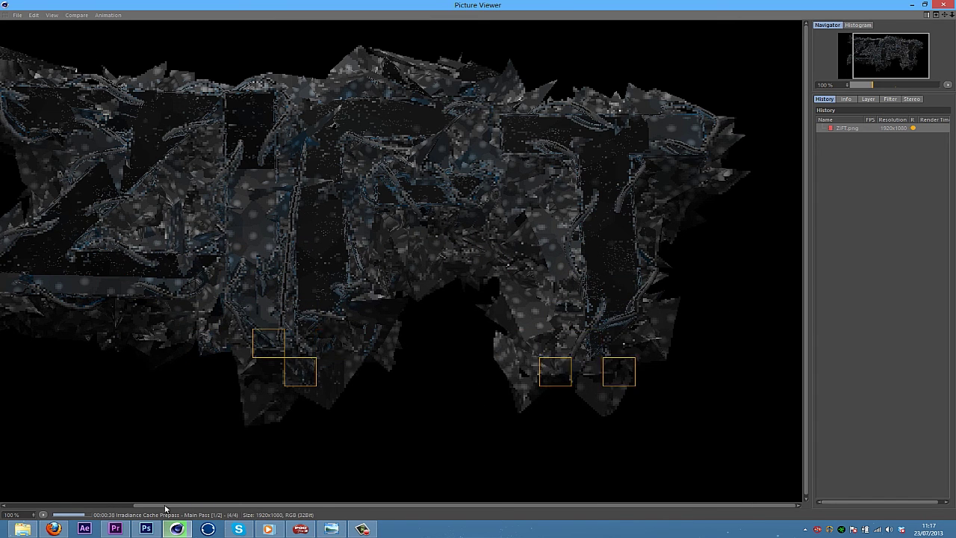
mouse_move(54, 527)
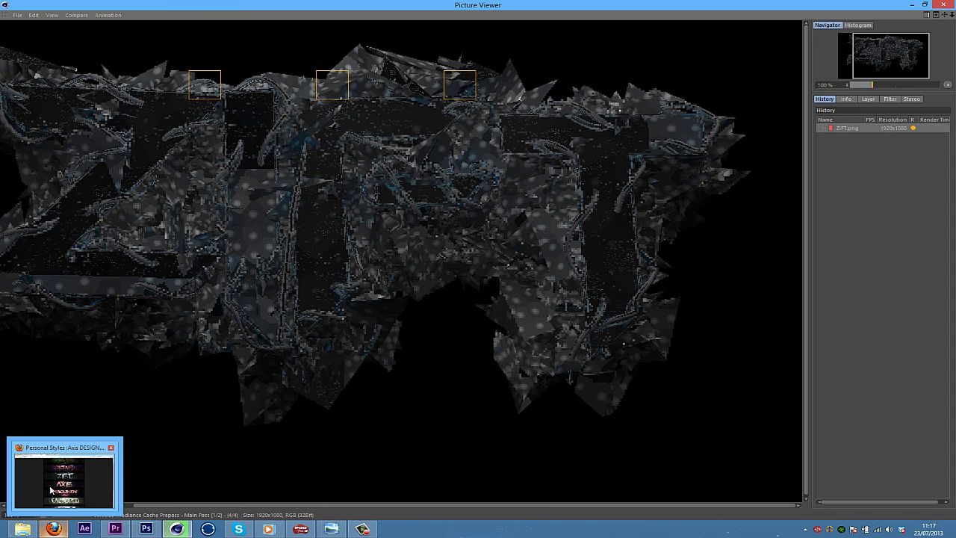
left_click(50, 490)
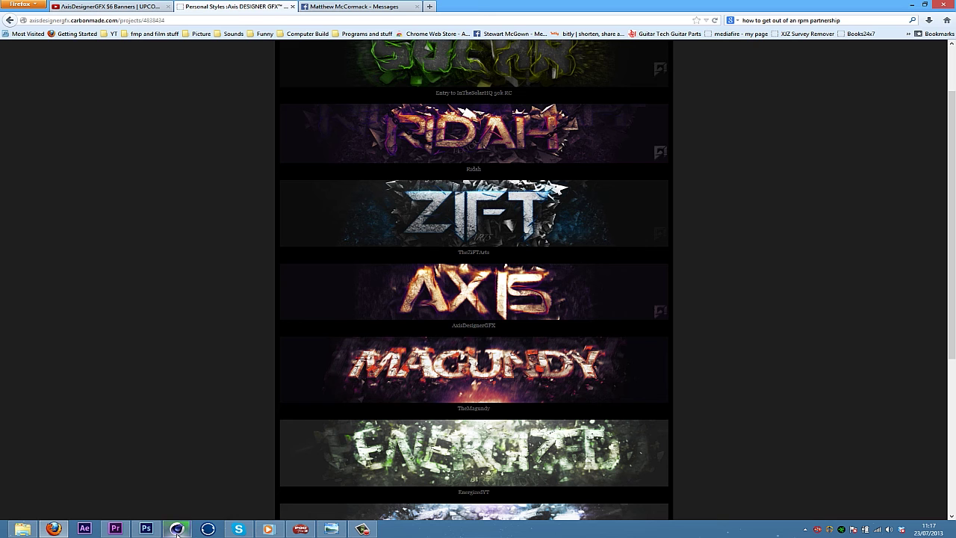
mouse_move(177, 529)
left_click(175, 472)
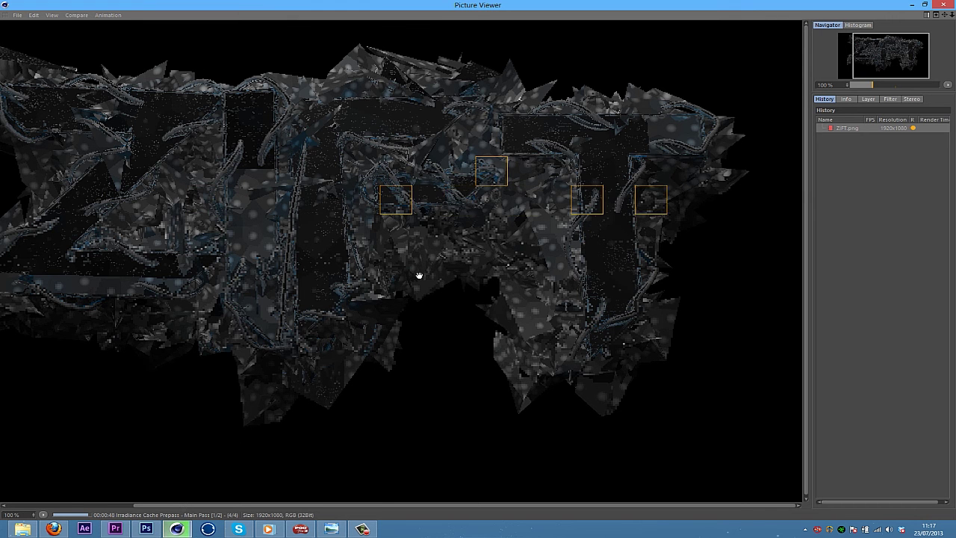
left_click_drag(299, 405, 679, 416)
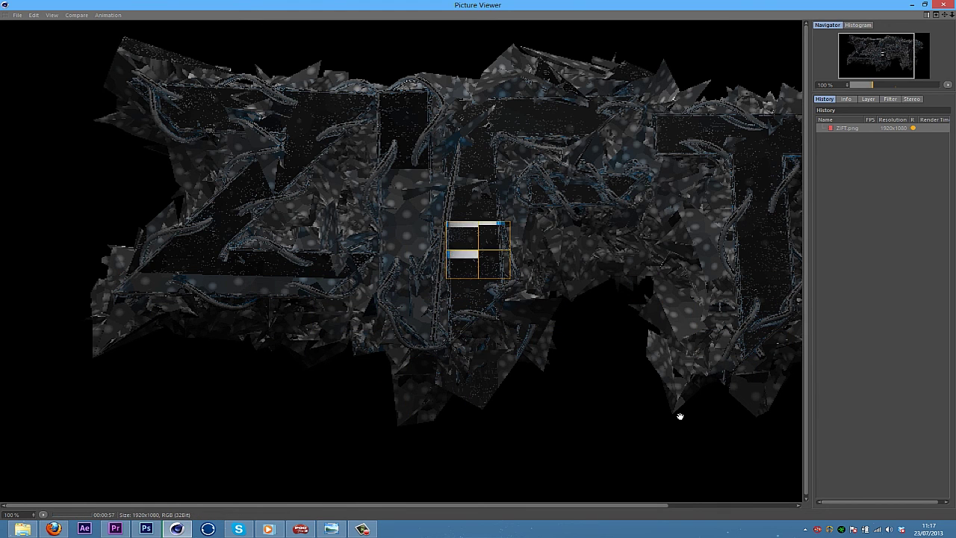
left_click_drag(654, 271, 530, 292)
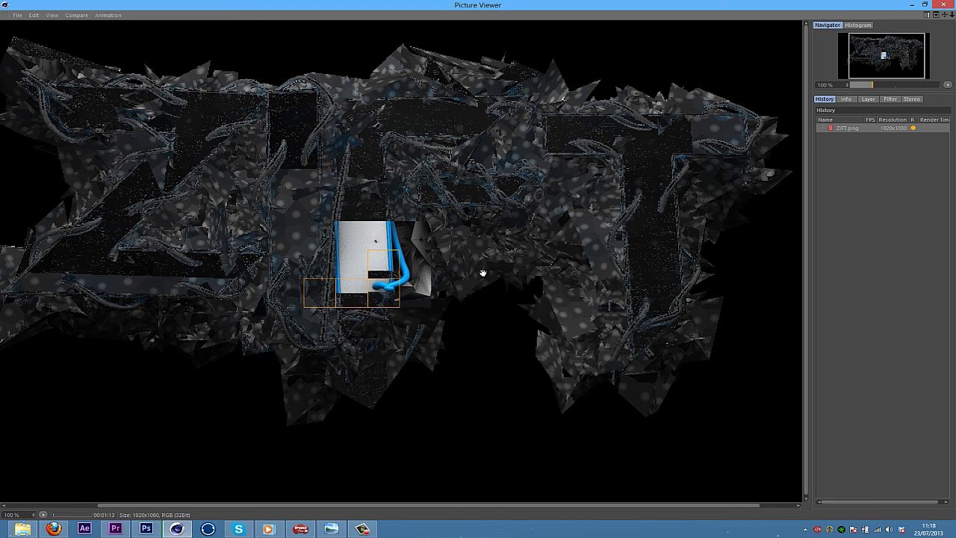
left_click_drag(425, 260, 493, 413)
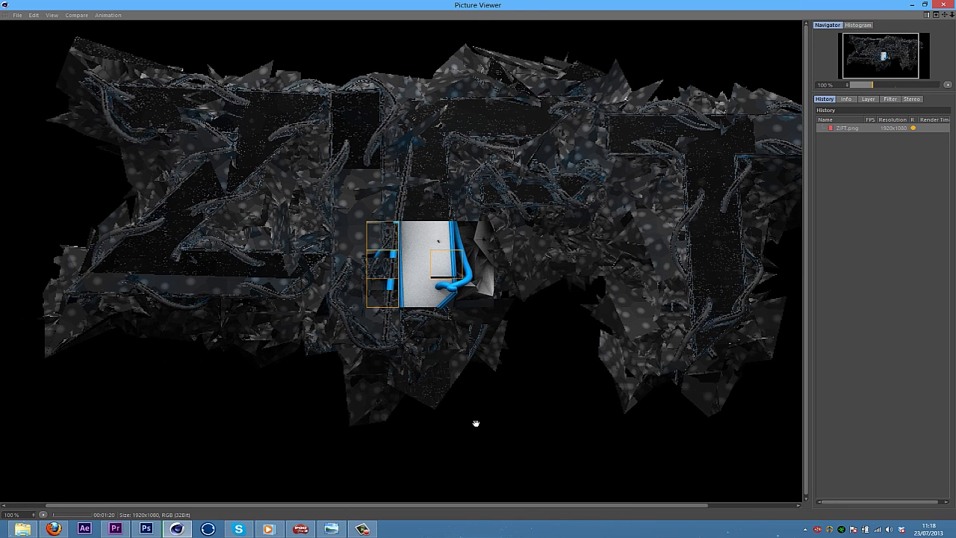